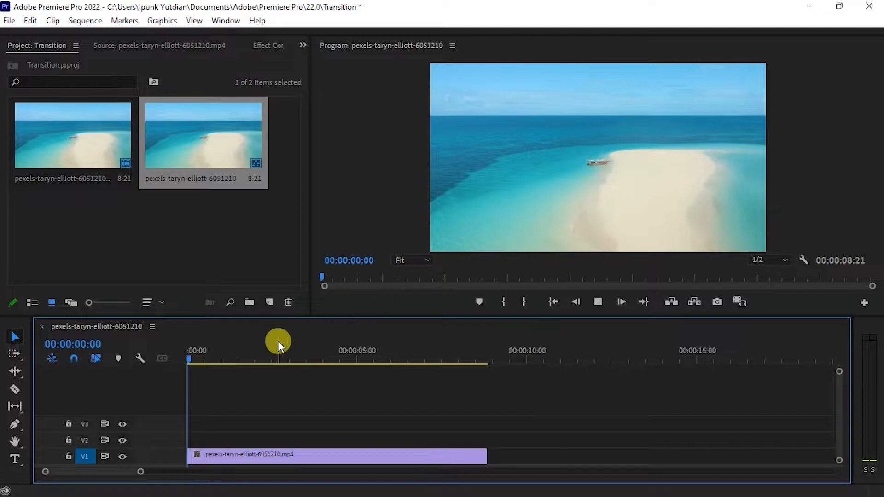
Play the beach clip in the sequence and return the playhead to the start
{"action": "key", "text": "space"}
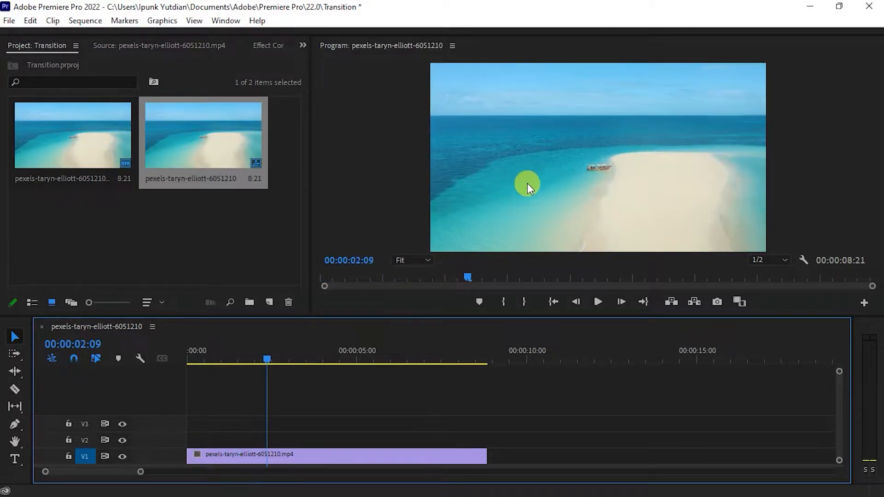
{"action": "left_click_drag", "start_coordinate": [305, 358], "coordinate": [175, 364]}
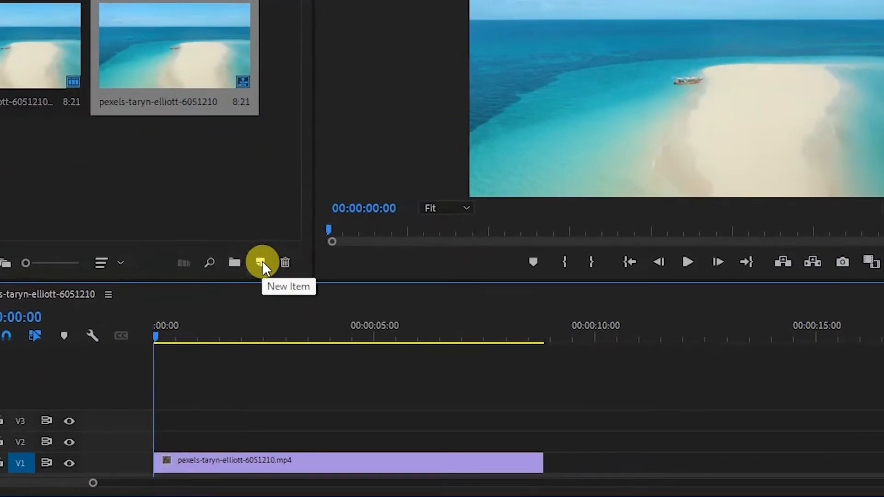
Create a blue (0600FF) colour matte at 3840 × 2160 and 25 fps, keeping the name Color Matte
{"action": "left_click", "coordinate": [261, 263]}
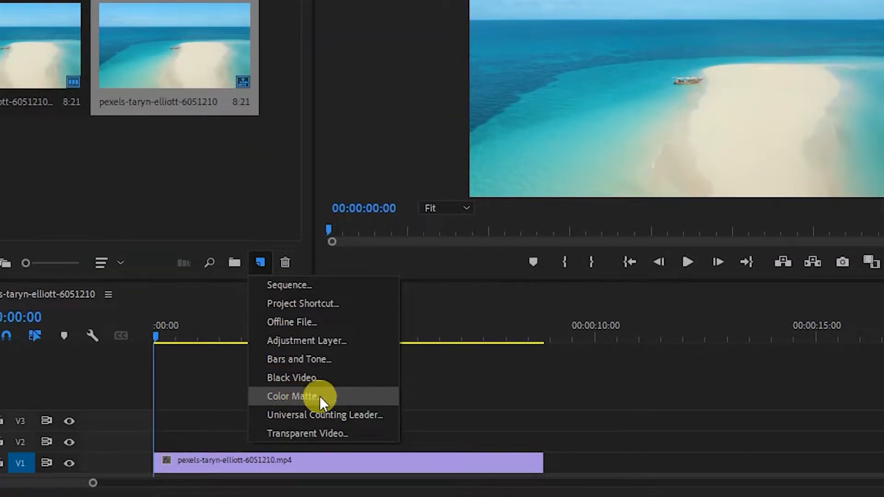
{"action": "left_click", "coordinate": [349, 399]}
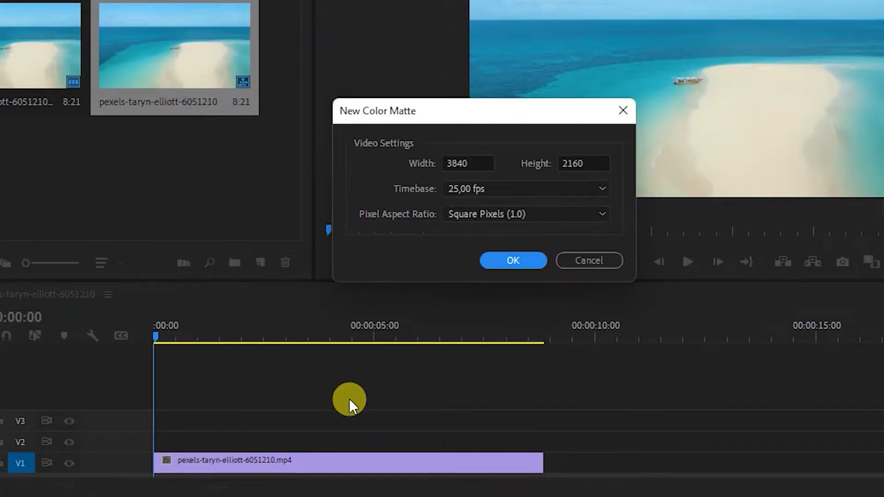
{"action": "left_click", "coordinate": [497, 258]}
{"action": "mouse_move", "coordinate": [363, 130]}
{"action": "left_mouse_down"}
{"action": "mouse_move", "coordinate": [460, 128]}
{"action": "mouse_move", "coordinate": [450, 229]}
{"action": "mouse_move", "coordinate": [326, 162]}
{"action": "mouse_move", "coordinate": [453, 272]}
{"action": "left_mouse_up"}
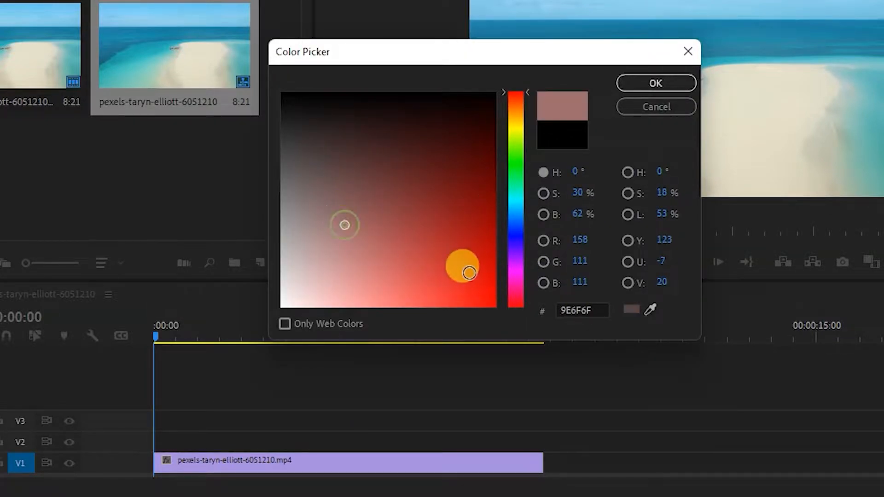
{"action": "left_click", "coordinate": [516, 236]}
{"action": "left_click_drag", "start_coordinate": [435, 199], "coordinate": [493, 304]}
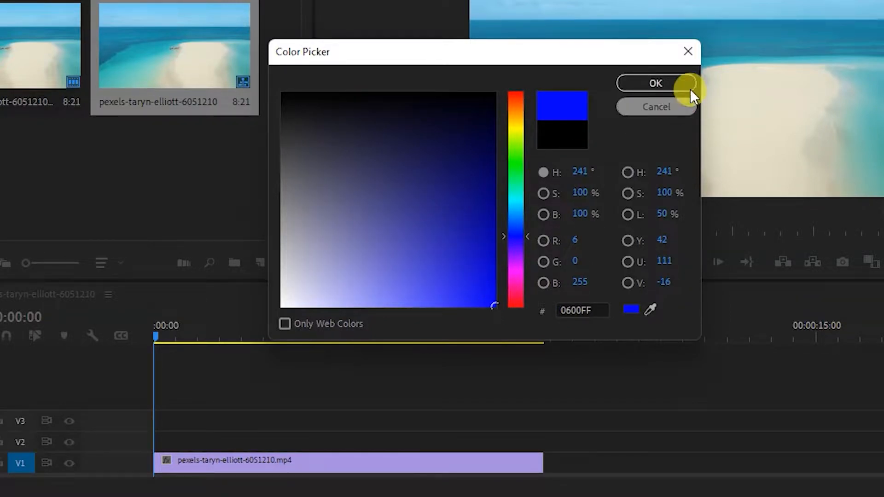
{"action": "left_click", "coordinate": [679, 83]}
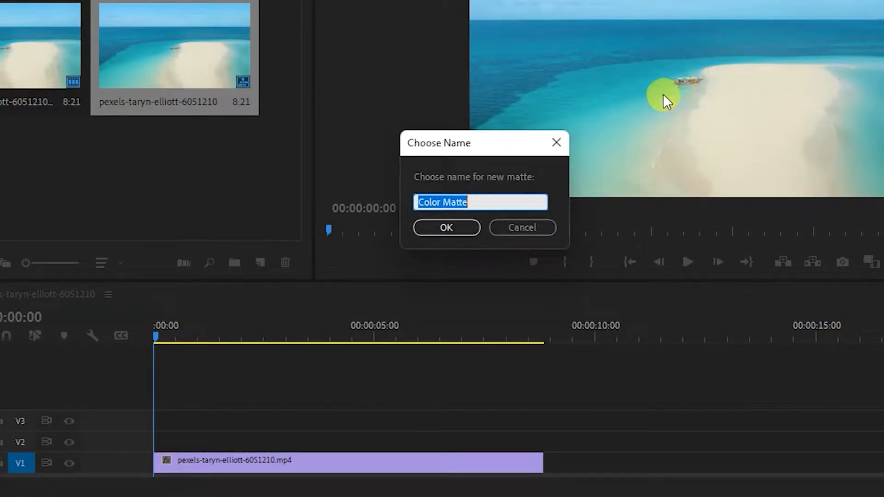
{"action": "left_click", "coordinate": [433, 230]}
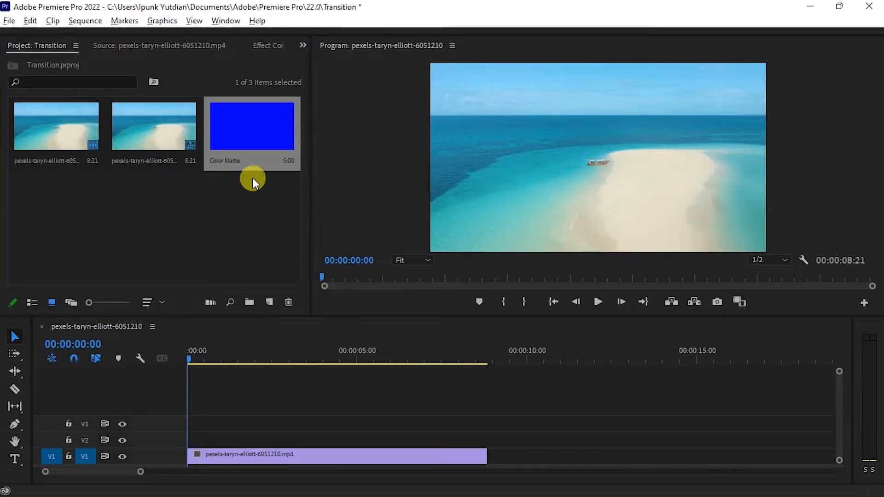
Place the colour matte on track V2 at the sequence start and move the beach clip above it to V3
{"action": "left_click_drag", "start_coordinate": [254, 140], "coordinate": [193, 440]}
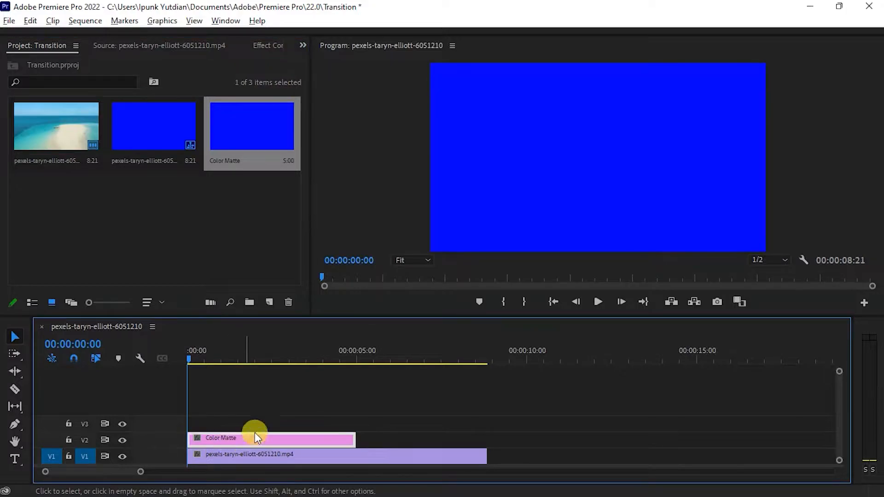
{"action": "left_click", "coordinate": [231, 454]}
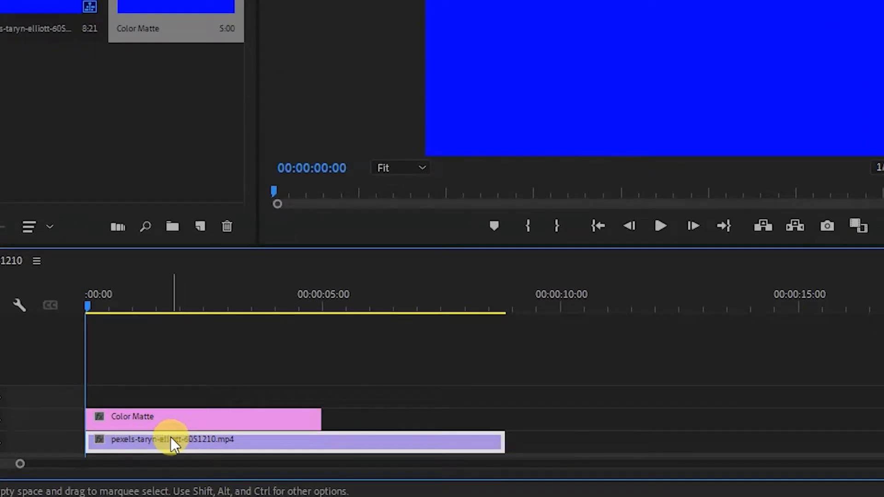
{"action": "left_click_drag", "start_coordinate": [188, 446], "coordinate": [167, 397]}
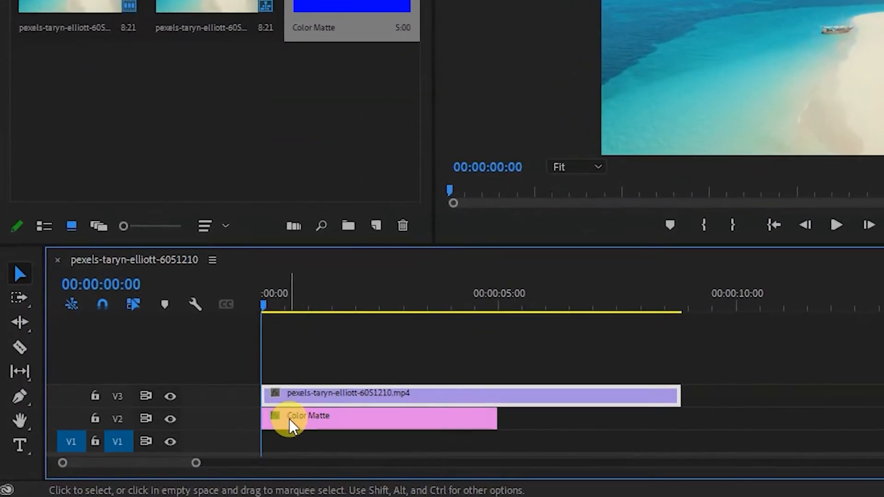
{"action": "left_click", "coordinate": [233, 440]}
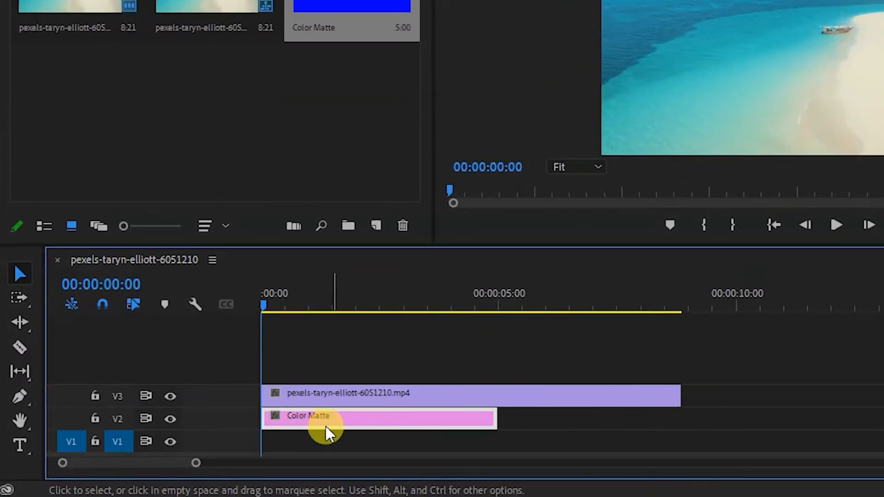
Add the title text BEACH over the video near the horizon and select all its letters
{"action": "left_click", "coordinate": [21, 446]}
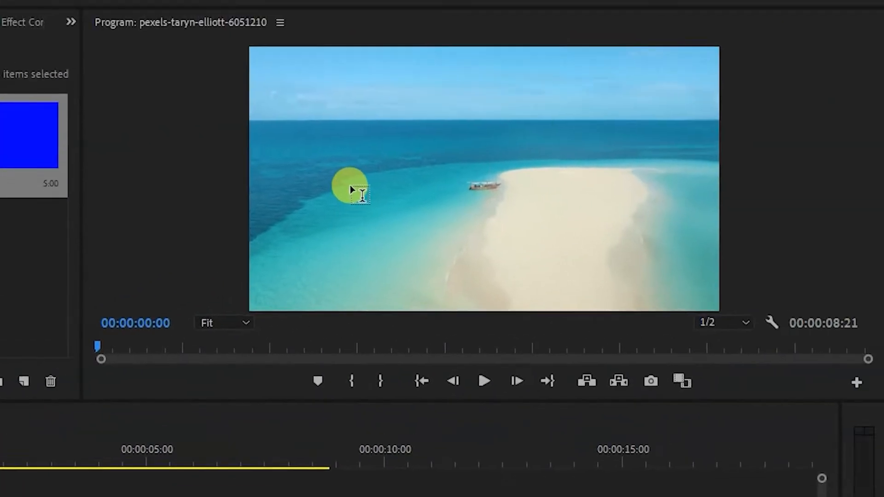
{"action": "left_click", "coordinate": [313, 119]}
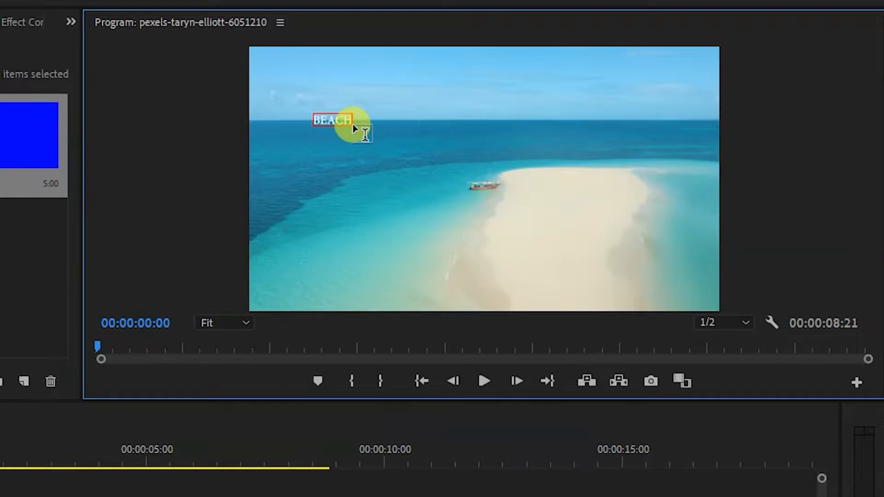
{"action": "key", "text": "ctrl+a"}
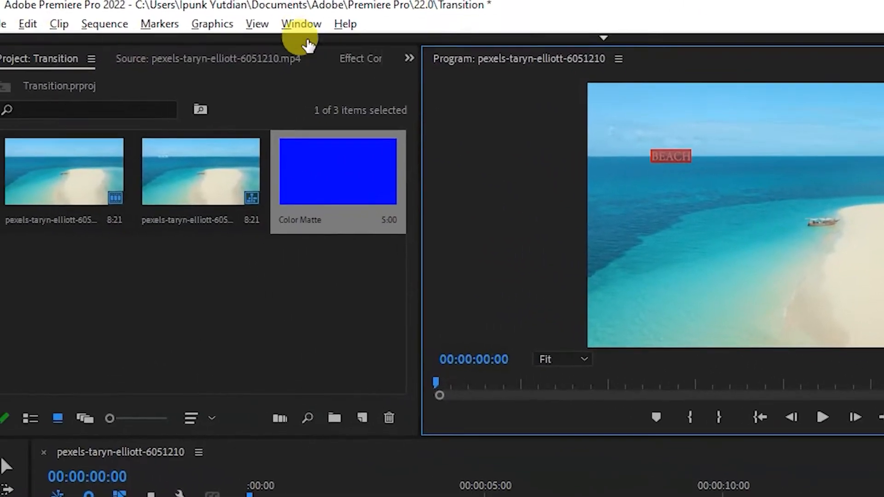
Open the Essential Graphics text properties, set BEACH to Minion Pro Bold at size 1090, and centre it in the frame
{"action": "left_click", "coordinate": [306, 23]}
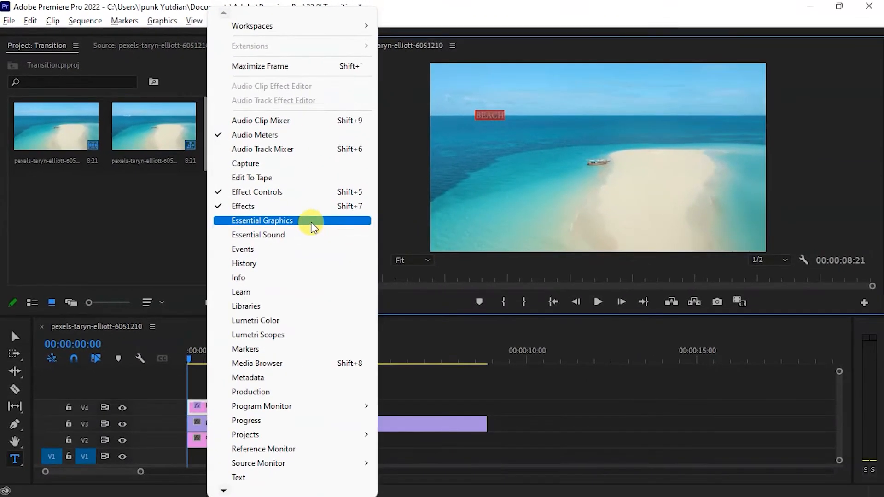
{"action": "left_click", "coordinate": [408, 306]}
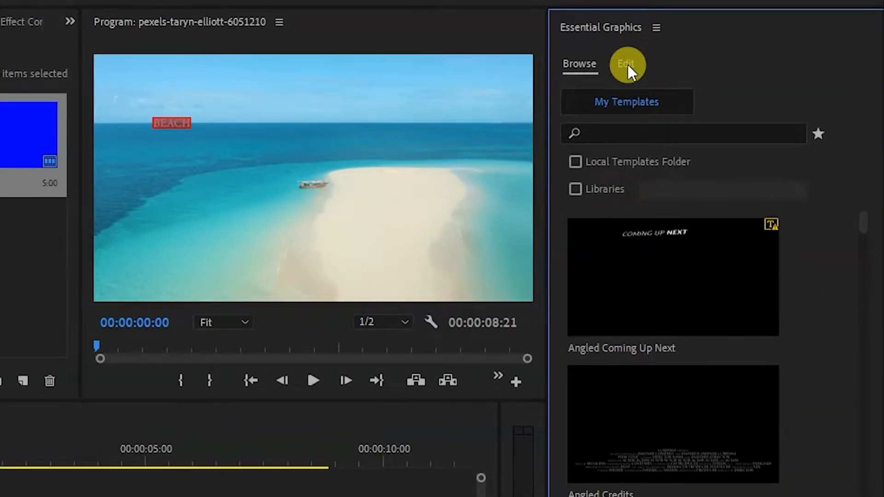
{"action": "left_click", "coordinate": [626, 65]}
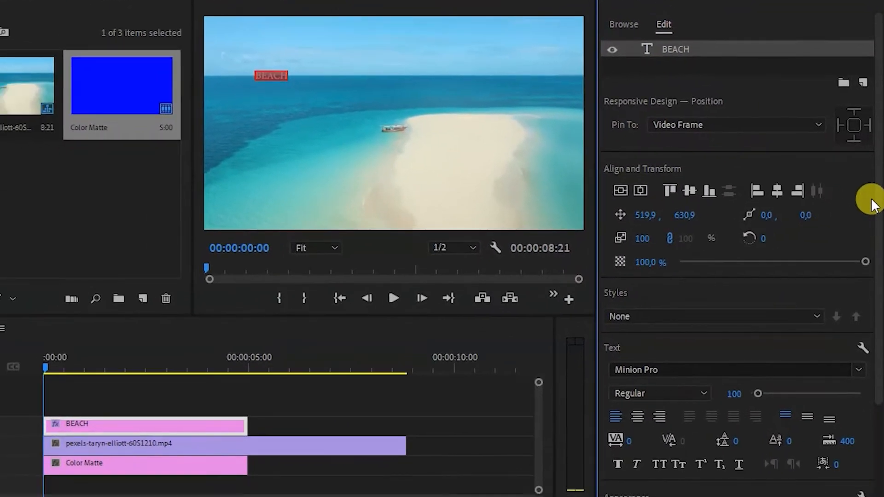
{"action": "left_click", "coordinate": [660, 491]}
{"action": "left_click", "coordinate": [693, 395]}
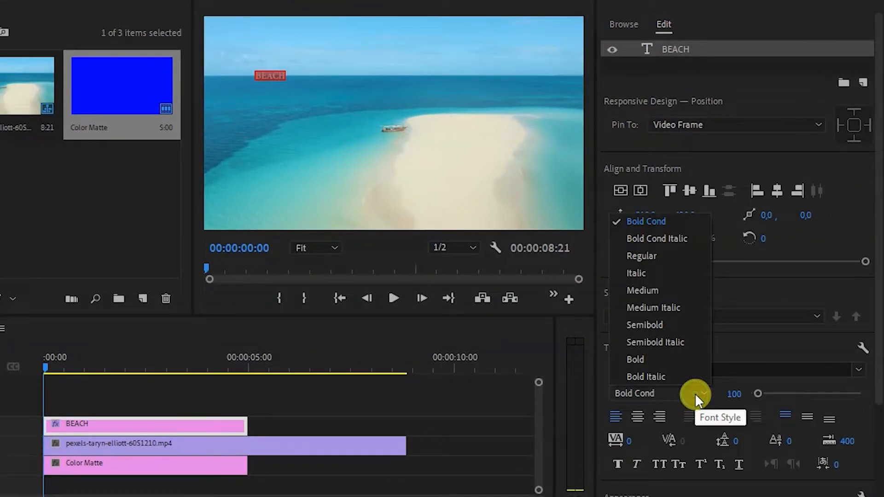
{"action": "left_click", "coordinate": [643, 358]}
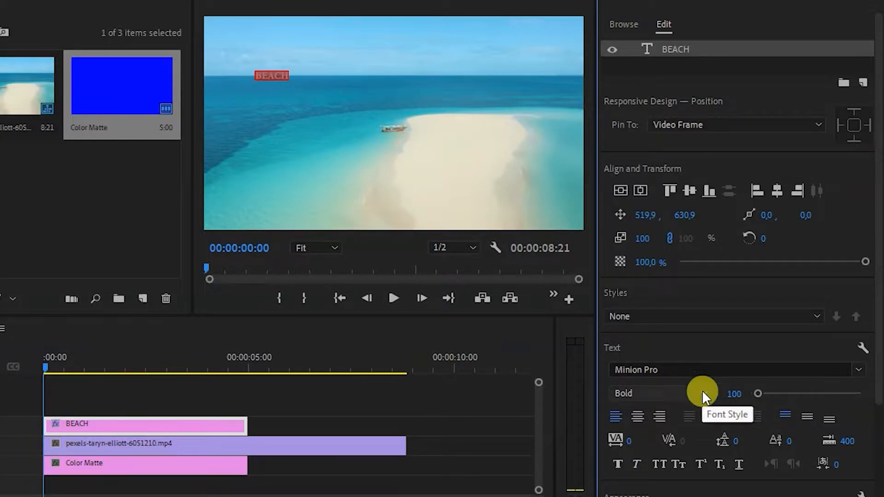
{"action": "left_click_drag", "start_coordinate": [762, 391], "coordinate": [829, 394]}
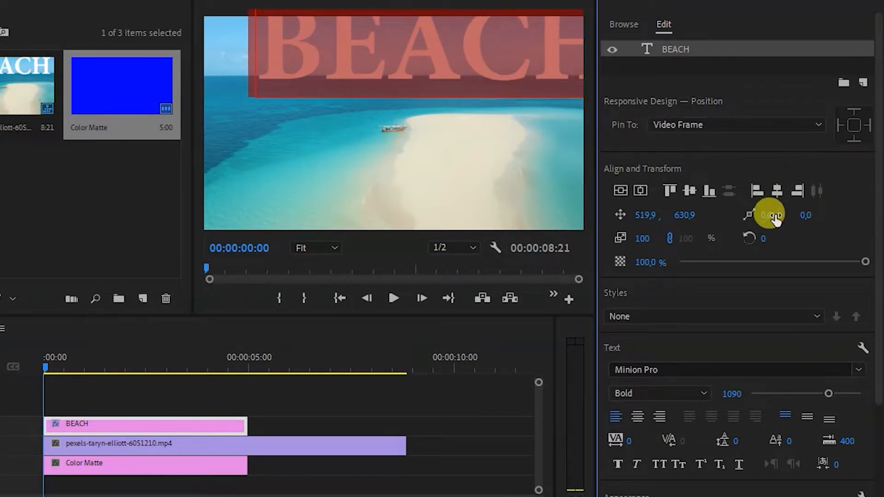
{"action": "left_click", "coordinate": [621, 191]}
{"action": "left_click", "coordinate": [644, 189]}
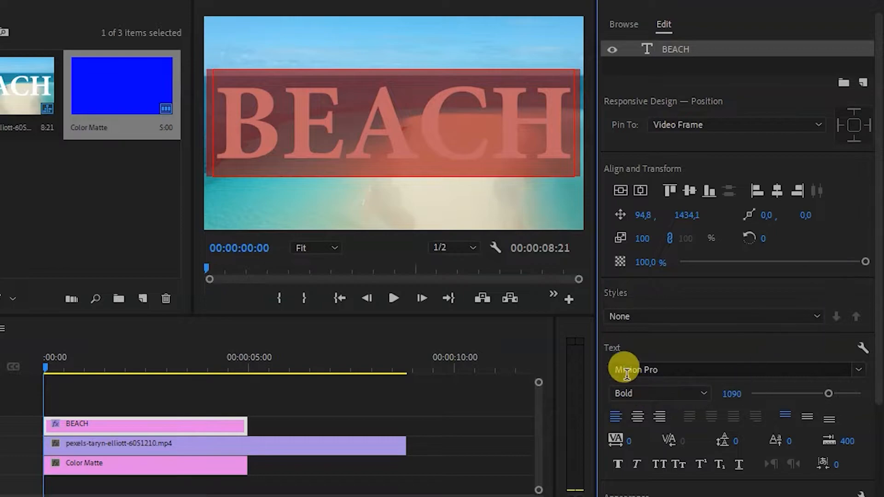
Change the BEACH title's font to Impact and centre it again vertically and horizontally in the frame
{"action": "left_click", "coordinate": [858, 372]}
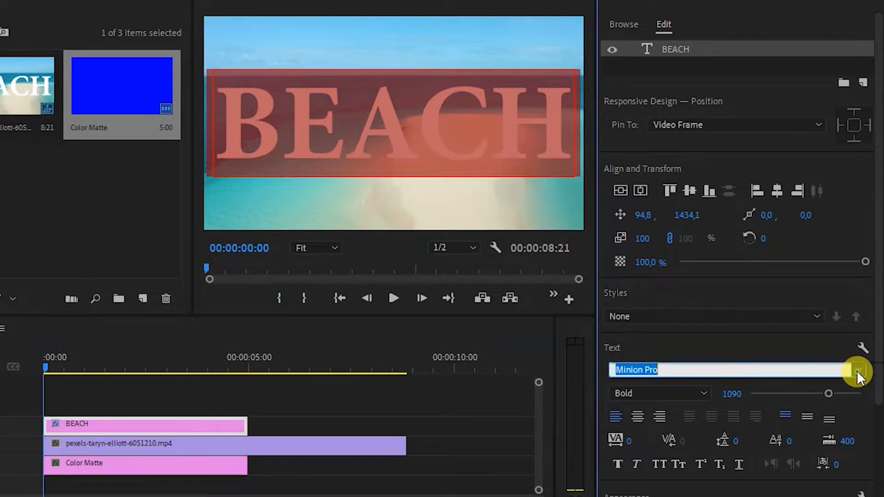
{"action": "scroll", "coordinate": [698, 206], "scroll_direction": "up", "scroll_amount": 6}
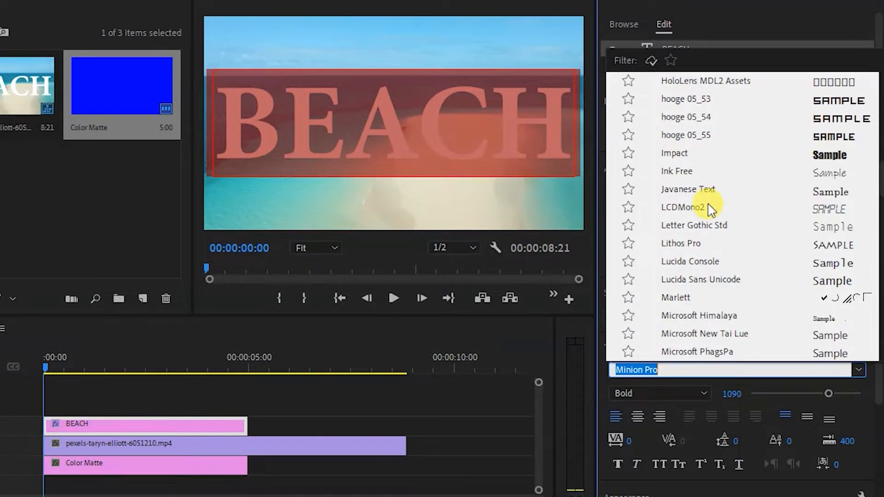
{"action": "left_click", "coordinate": [686, 156]}
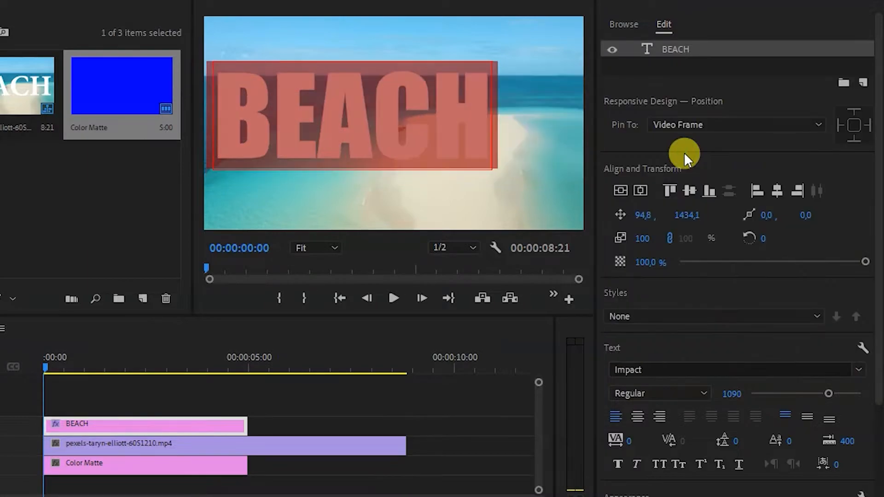
{"action": "left_click", "coordinate": [620, 189]}
{"action": "left_click", "coordinate": [641, 191]}
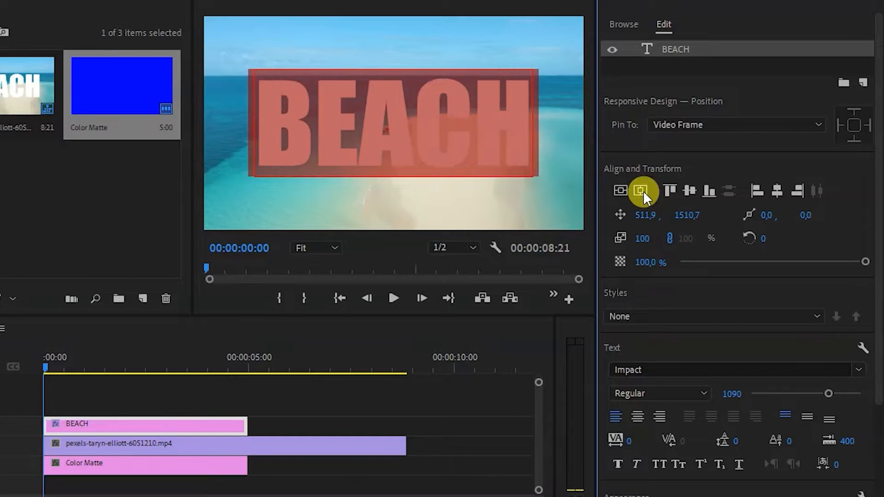
Enlarge the BEACH title to size 1351 and recentre it in the frame
{"action": "left_click_drag", "start_coordinate": [830, 396], "coordinate": [843, 395]}
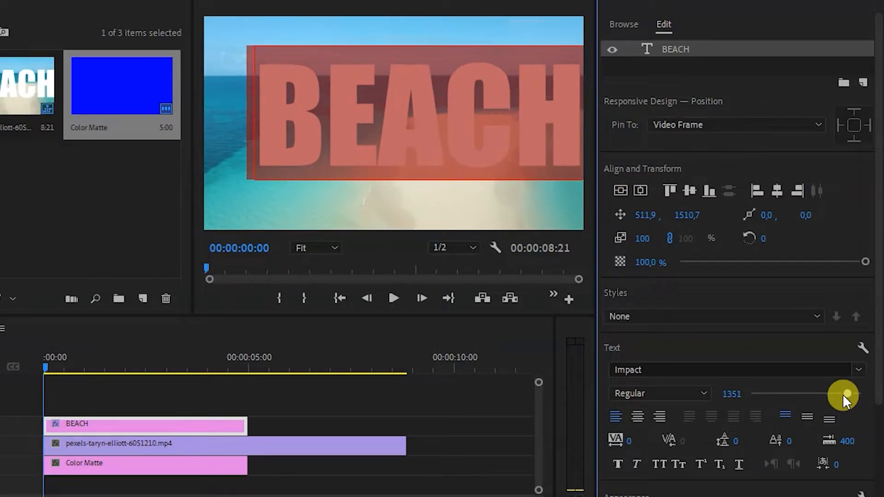
{"action": "left_click", "coordinate": [621, 191]}
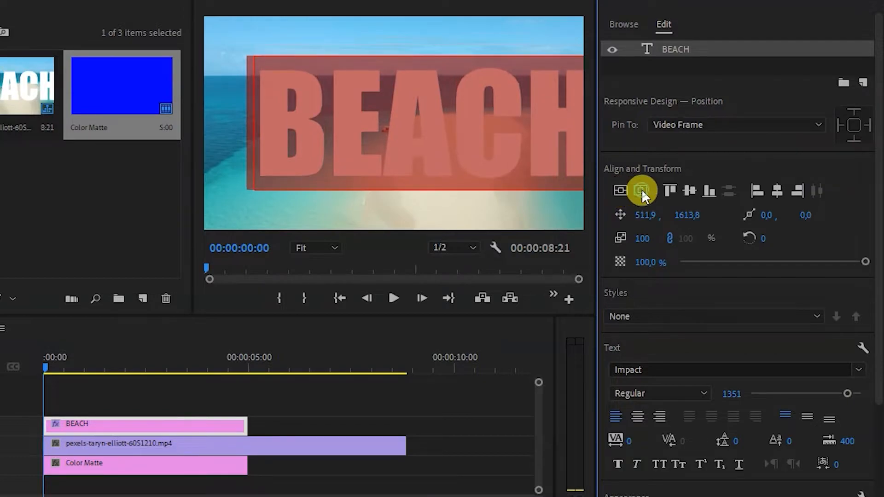
{"action": "left_click", "coordinate": [641, 190]}
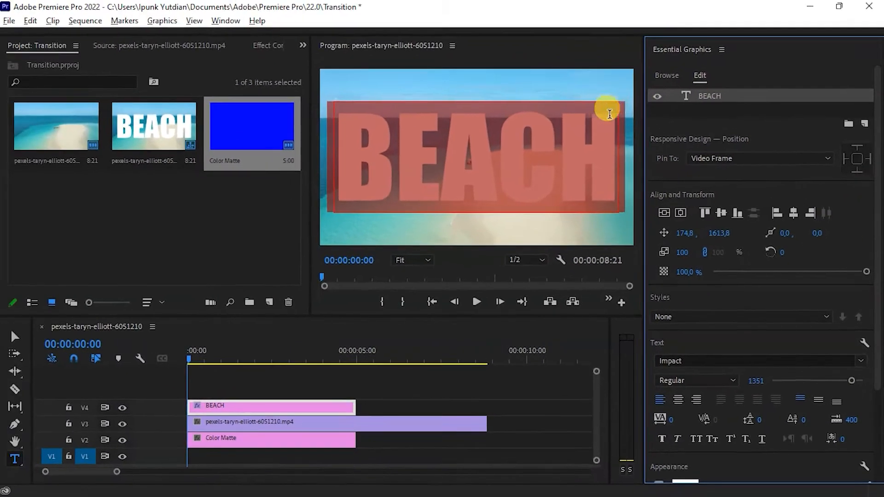
Leave text editing, close Essential Graphics, and adjust the space shared by the project and program views
{"action": "left_click", "coordinate": [691, 0]}
{"action": "left_click", "coordinate": [700, 54]}
{"action": "left_click_drag", "start_coordinate": [429, 159], "coordinate": [247, 194]}
{"action": "key", "text": "Escape"}
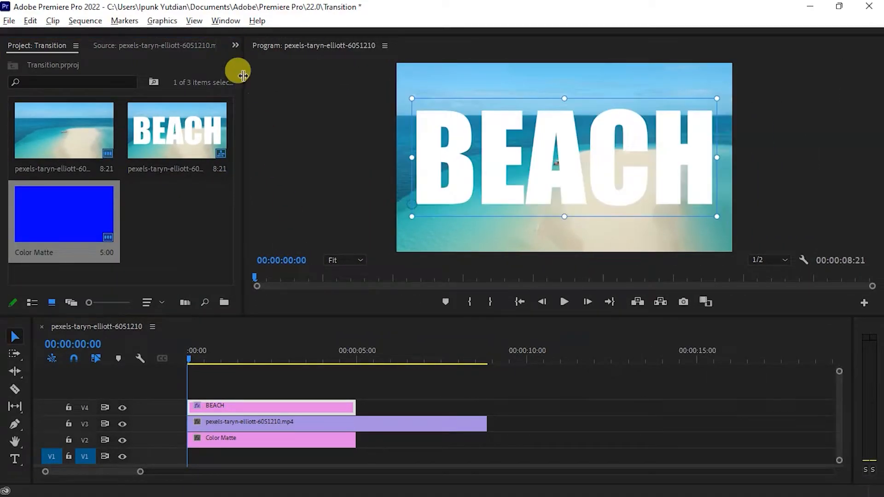
{"action": "left_click_drag", "start_coordinate": [241, 60], "coordinate": [273, 68]}
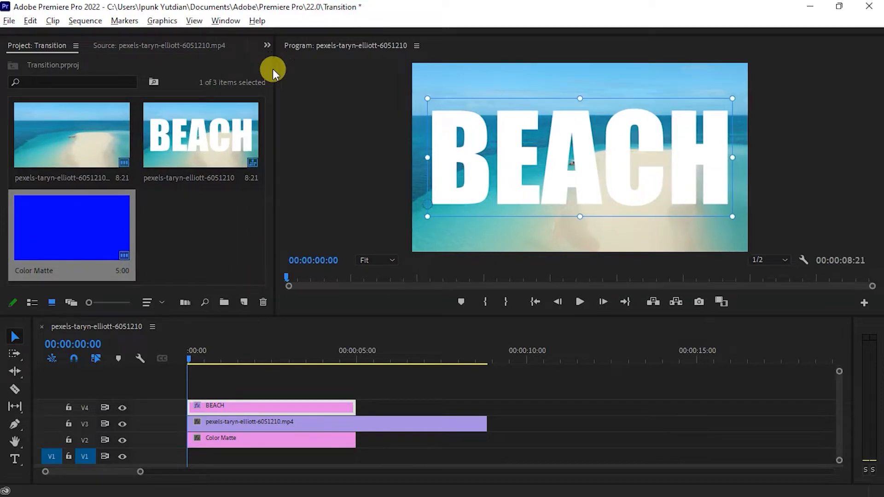
Find the Track Matte Key effect and apply it to both the beach video clip and the Color Matte clip
{"action": "left_click", "coordinate": [266, 46]}
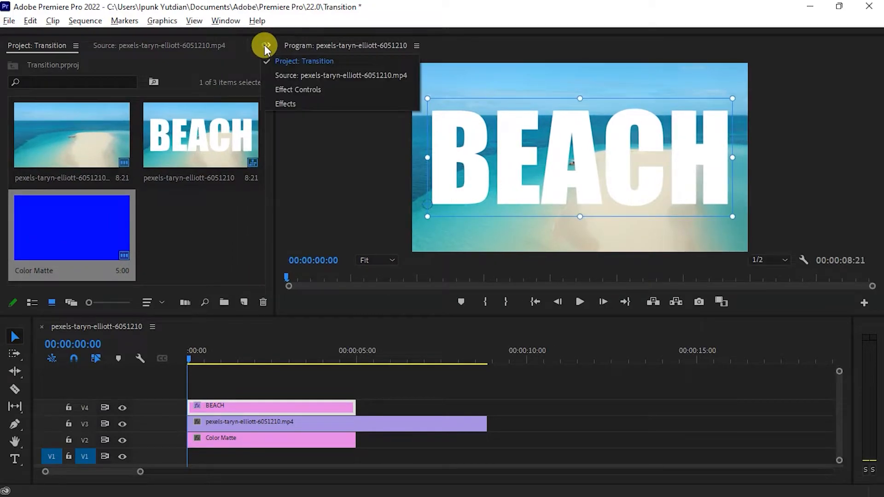
{"action": "left_click", "coordinate": [313, 104]}
{"action": "left_click", "coordinate": [50, 64]}
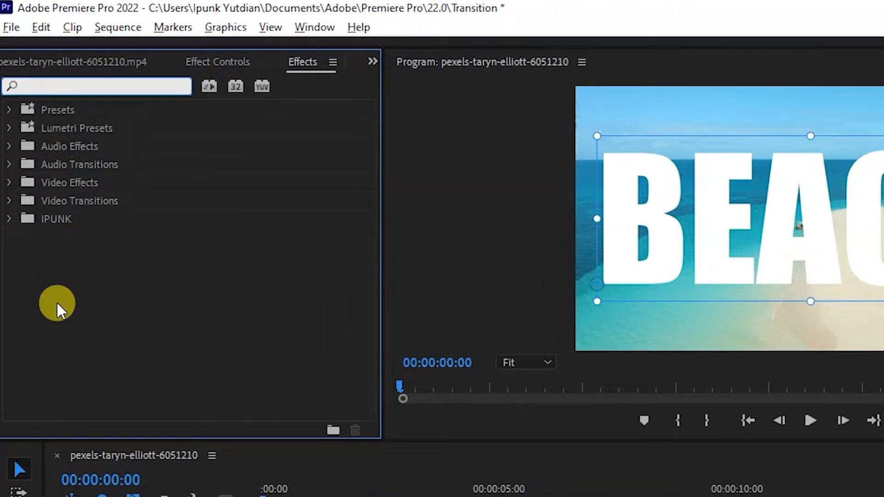
{"action": "type", "text": "track"}
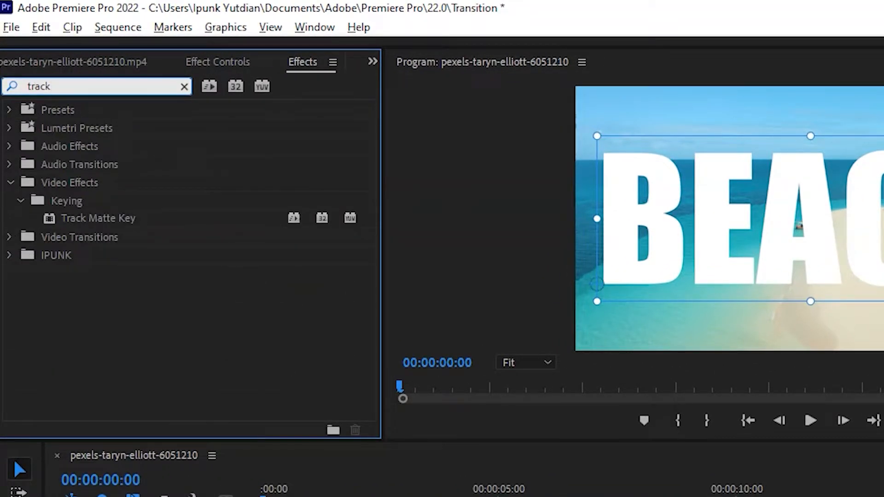
{"action": "left_click", "coordinate": [79, 219]}
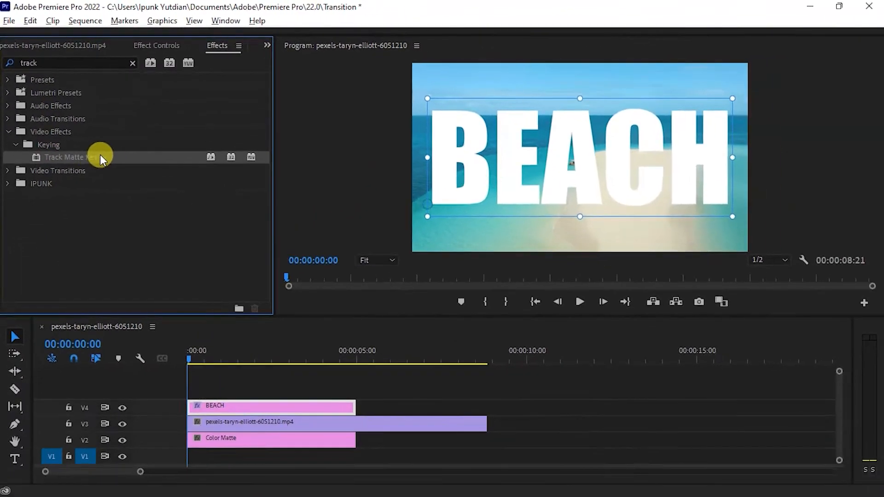
{"action": "left_click_drag", "start_coordinate": [102, 159], "coordinate": [206, 427]}
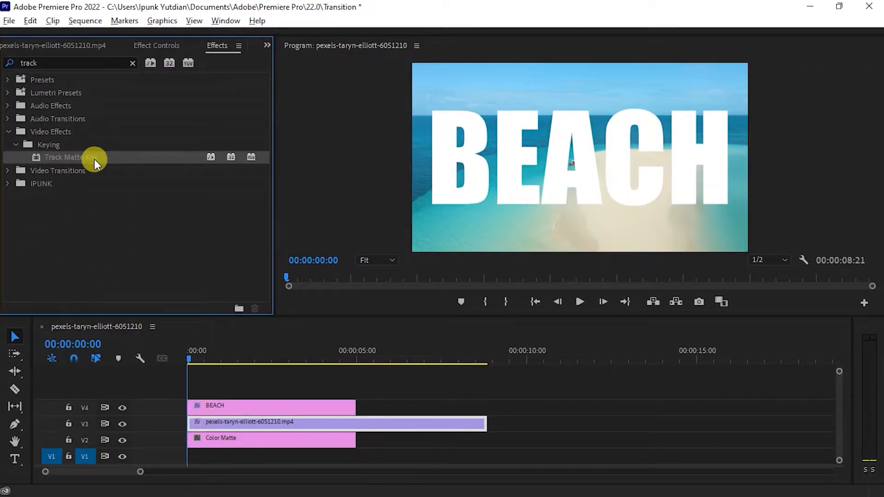
{"action": "left_click_drag", "start_coordinate": [93, 153], "coordinate": [212, 441]}
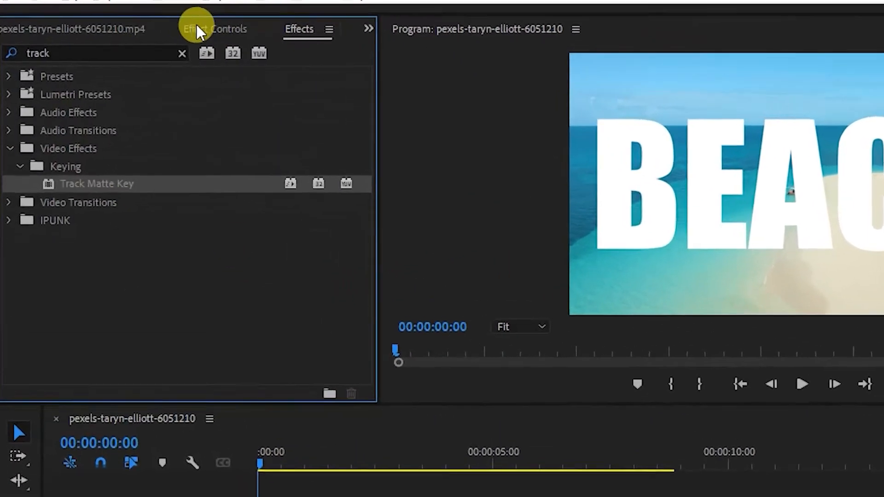
Set the Color Matte clip's Track Matte Key matte to Video 3
{"action": "left_click", "coordinate": [223, 30]}
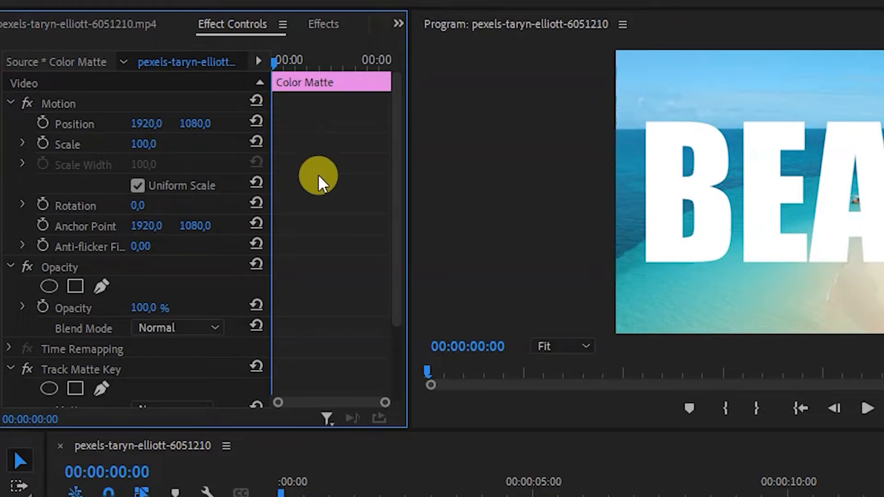
{"action": "left_click_drag", "start_coordinate": [395, 184], "coordinate": [405, 272]}
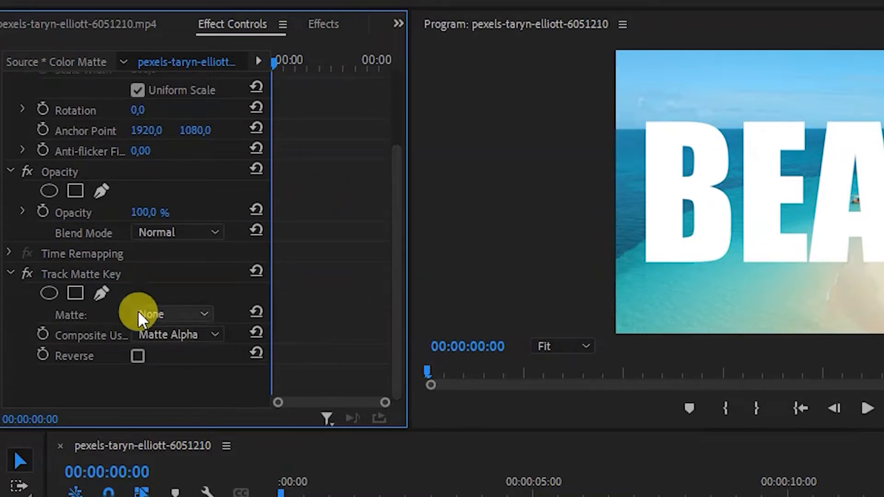
{"action": "left_click", "coordinate": [203, 312]}
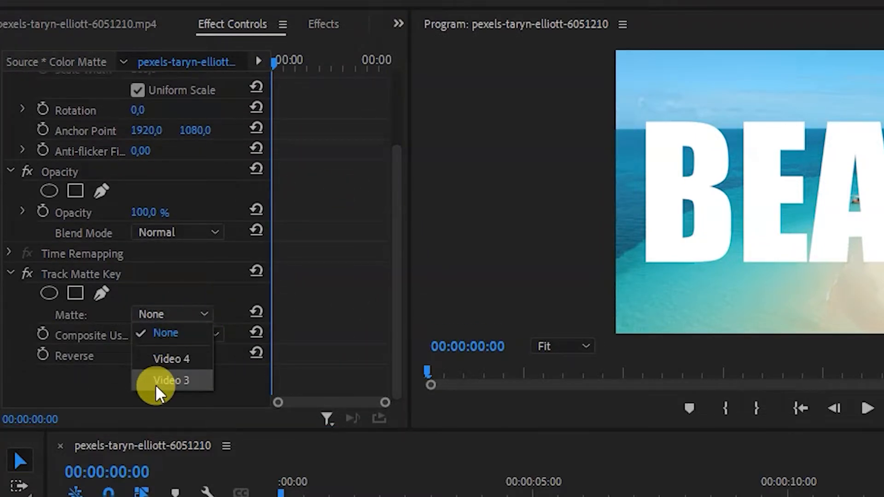
{"action": "left_click", "coordinate": [203, 380]}
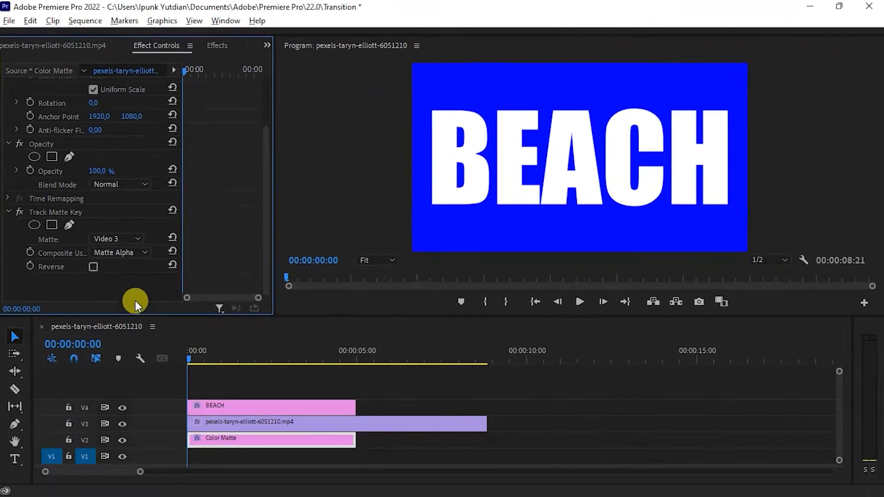
Set the beach video clip's Track Matte Key matte to Video 3, with the BEACH title on track V3
{"action": "left_click", "coordinate": [224, 427]}
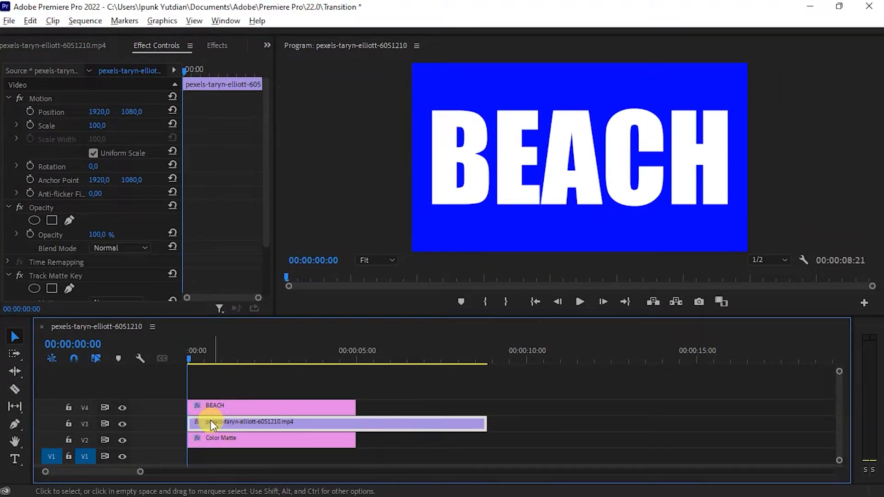
{"action": "left_click_drag", "start_coordinate": [262, 223], "coordinate": [267, 267]}
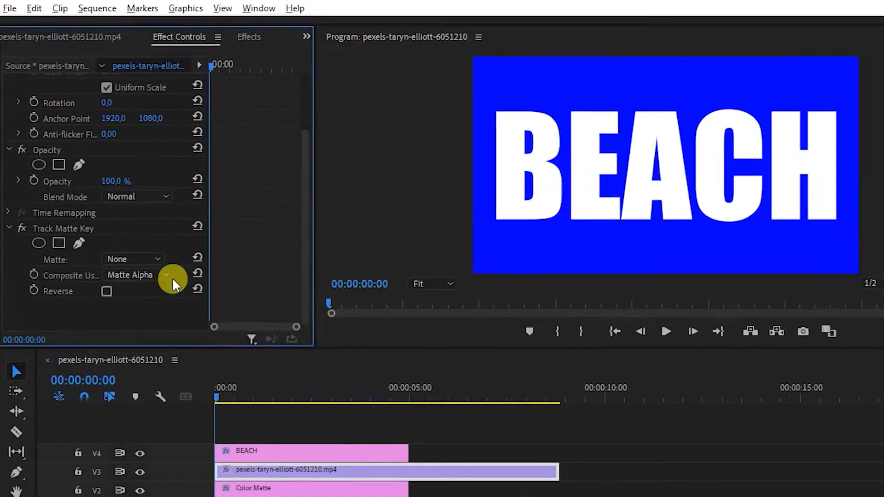
{"action": "left_click", "coordinate": [166, 292]}
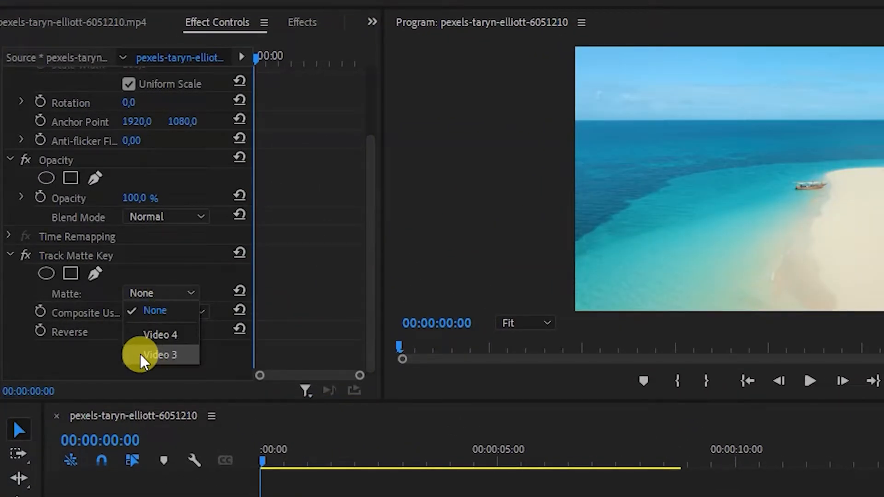
{"action": "left_click", "coordinate": [179, 355]}
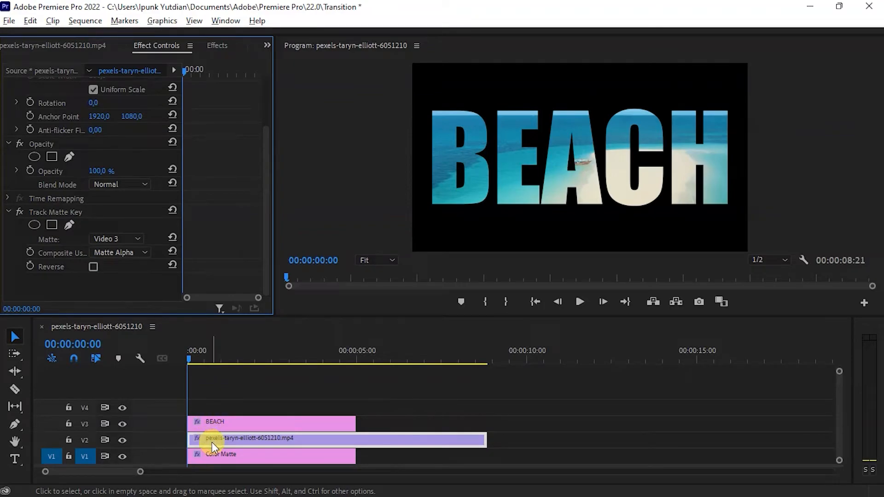
Keyframe the Color Matte clip's opacity from 100% at the start to 0% at 00:00:01:01
{"action": "left_click", "coordinate": [199, 456]}
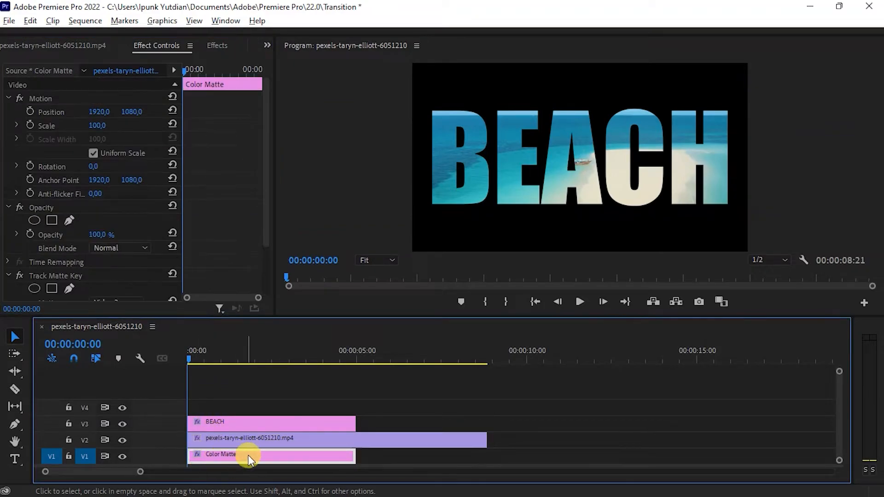
{"action": "left_click_drag", "start_coordinate": [273, 202], "coordinate": [304, 203]}
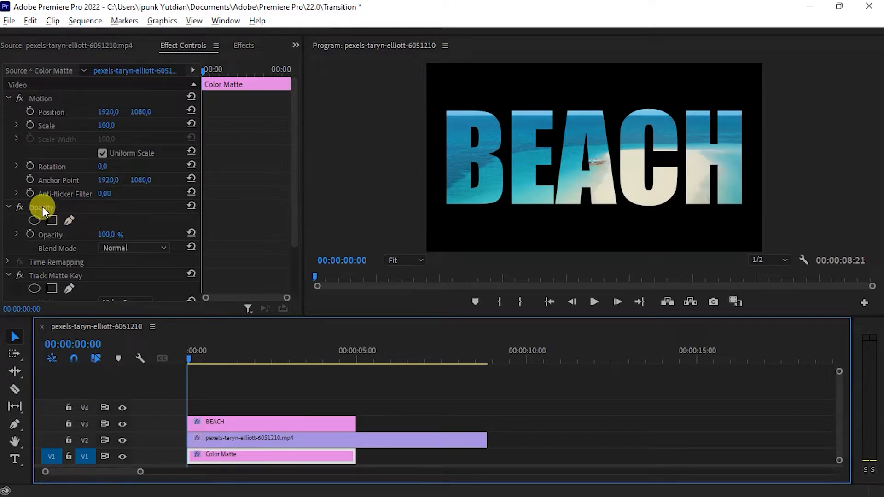
{"action": "left_click", "coordinate": [42, 206]}
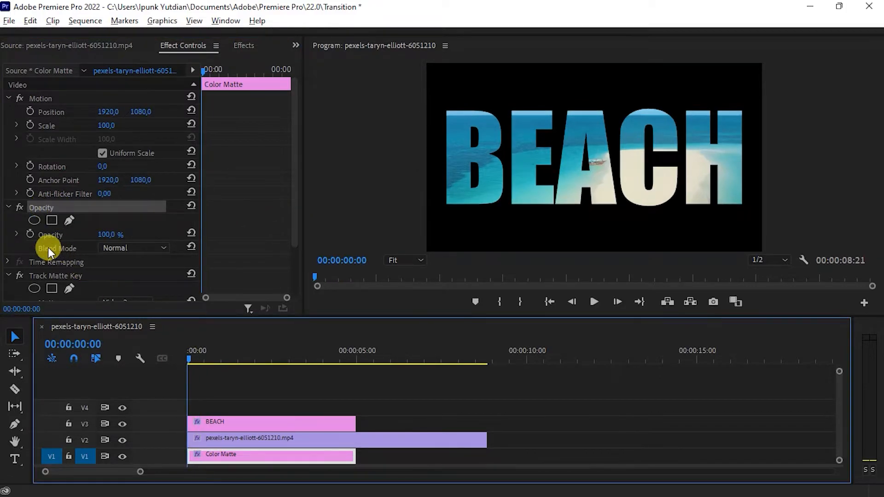
{"action": "left_click", "coordinate": [30, 235]}
{"action": "left_click_drag", "start_coordinate": [190, 358], "coordinate": [226, 361]}
{"action": "left_click", "coordinate": [165, 234]}
{"action": "left_click_drag", "start_coordinate": [117, 238], "coordinate": [113, 234]}
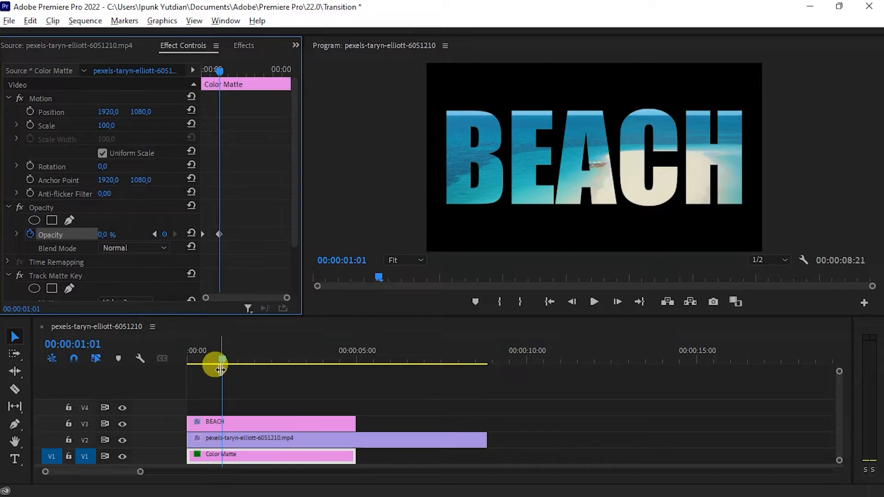
Keyframe the beach video clip's opacity at 100% at 00:00:01:01 and 0% at the start of the sequence
{"action": "left_click", "coordinate": [237, 437]}
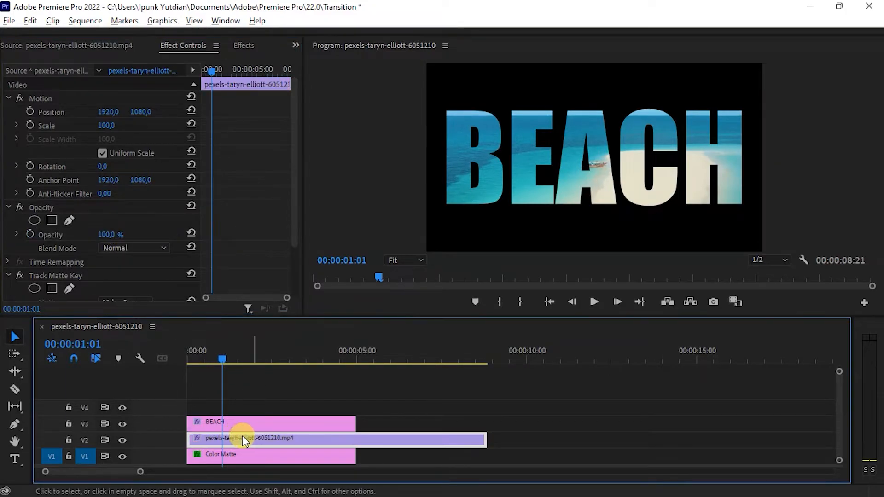
{"action": "left_click", "coordinate": [49, 208]}
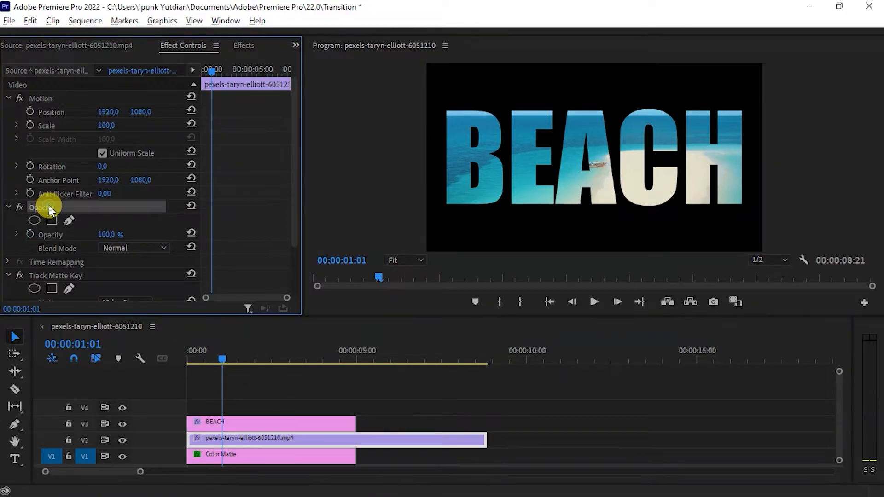
{"action": "left_click", "coordinate": [30, 234]}
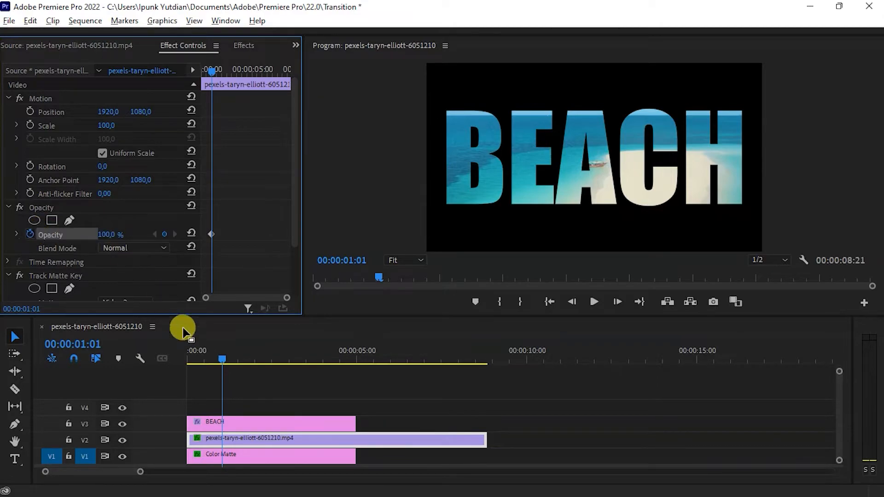
{"action": "left_click_drag", "start_coordinate": [223, 358], "coordinate": [180, 364]}
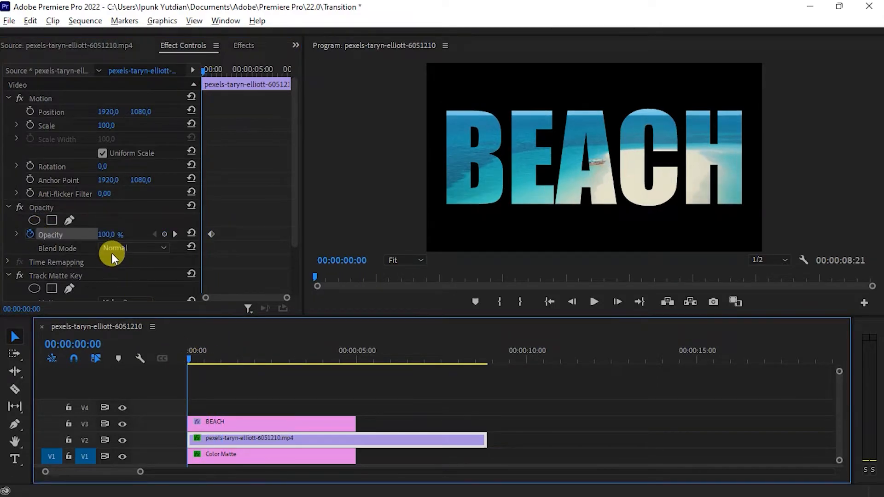
{"action": "left_click", "coordinate": [107, 236]}
{"action": "type", "text": "0"}
{"action": "key", "text": "Return"}
{"action": "left_click", "coordinate": [118, 234]}
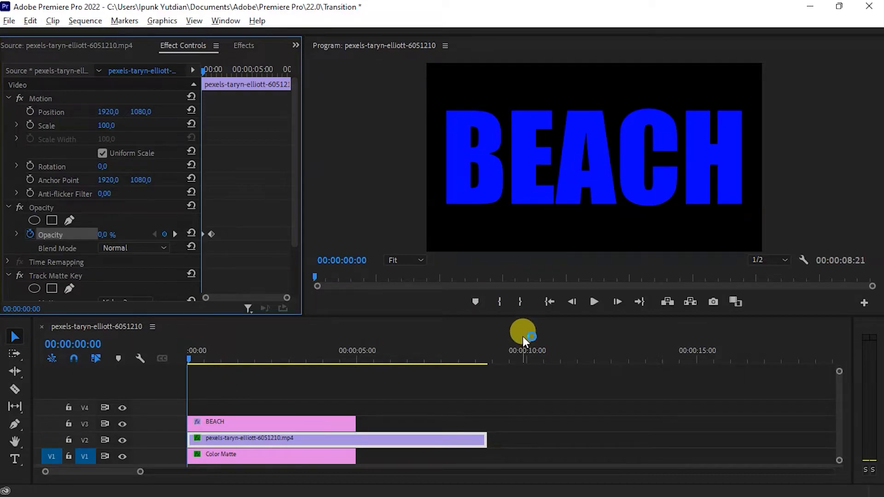
Play and scrub the opening of the sequence to preview the fade inside the BEACH letters
{"action": "key", "text": "space"}
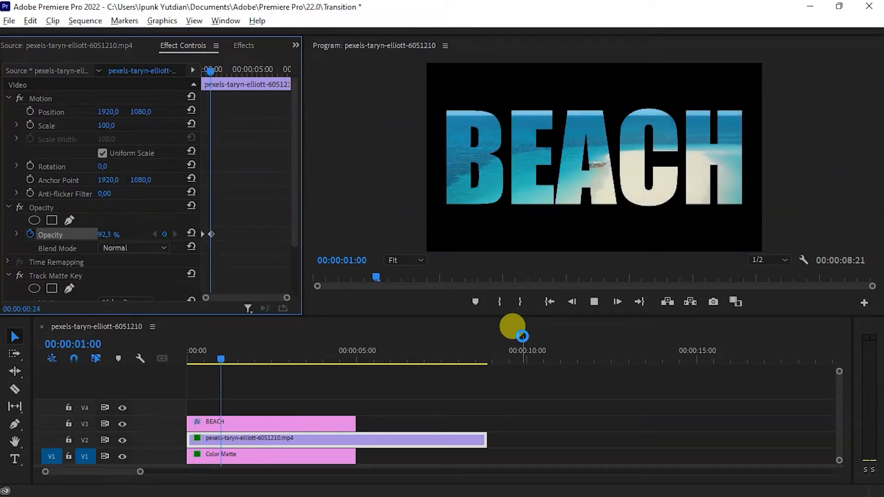
{"action": "key", "text": "space"}
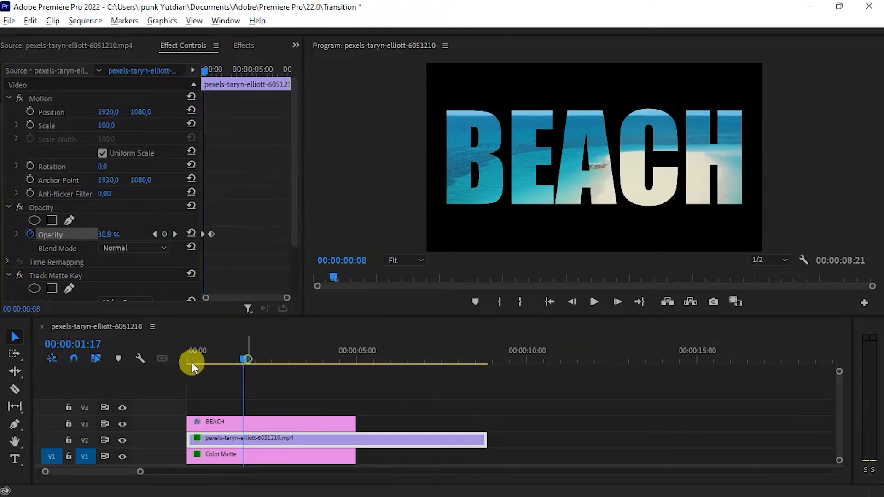
{"action": "left_click_drag", "start_coordinate": [200, 361], "coordinate": [178, 364]}
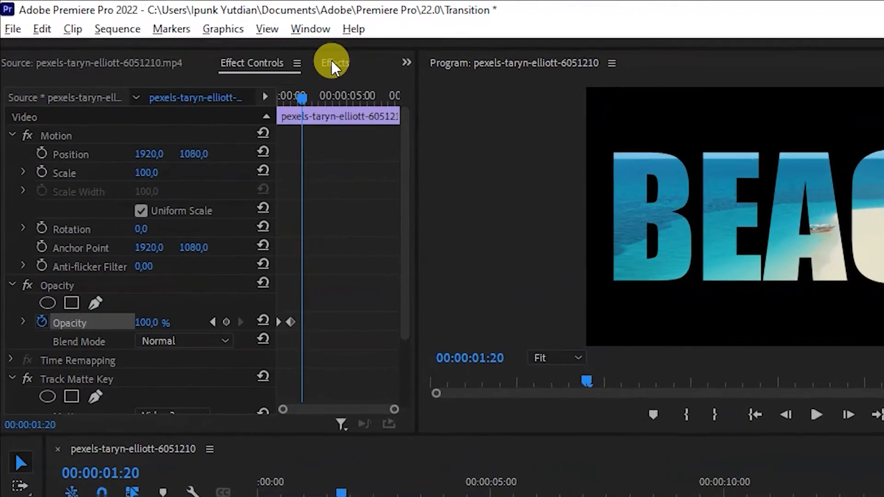
Find the Basic 3D effect and apply it to the BEACH title clip
{"action": "left_click", "coordinate": [244, 45]}
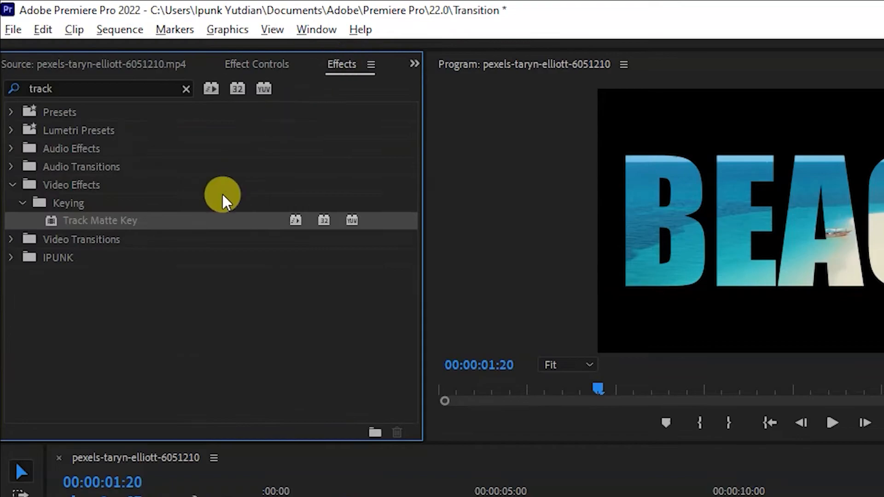
{"action": "left_click", "coordinate": [186, 88]}
{"action": "left_click", "coordinate": [148, 88]}
{"action": "type", "text": "basic"}
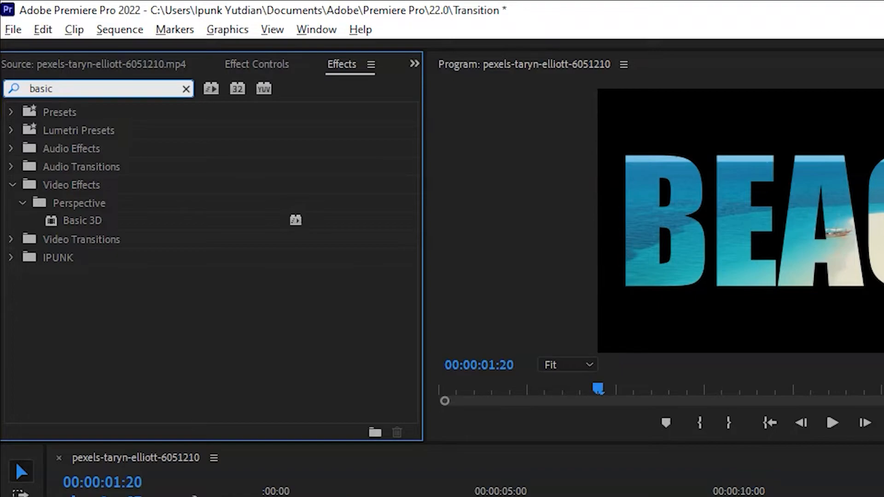
{"action": "left_click", "coordinate": [86, 220]}
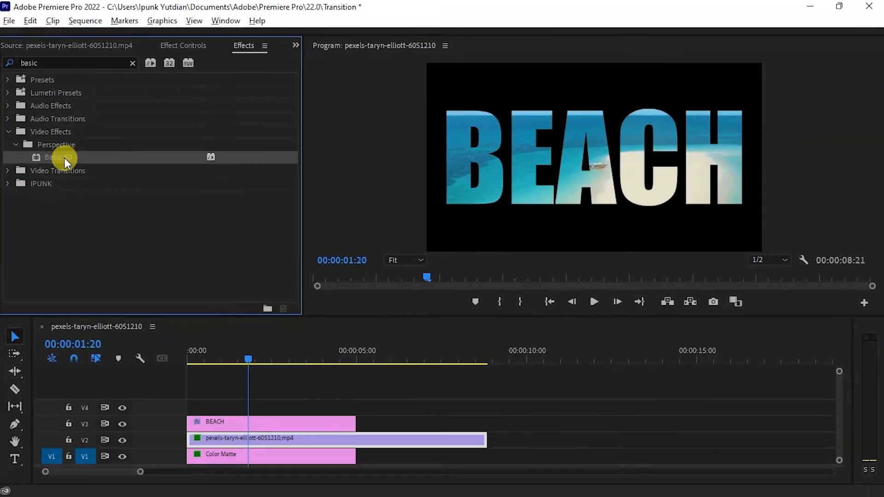
{"action": "left_click_drag", "start_coordinate": [64, 159], "coordinate": [231, 419]}
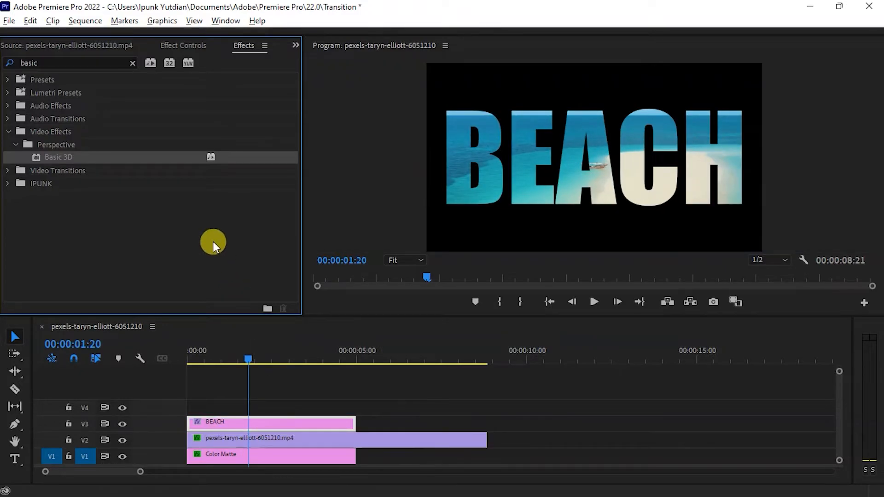
Add a Basic 3D Distance to Image keyframe of 0 at 00:00:01:20 on the BEACH title and expand its text properties
{"action": "left_click", "coordinate": [193, 46]}
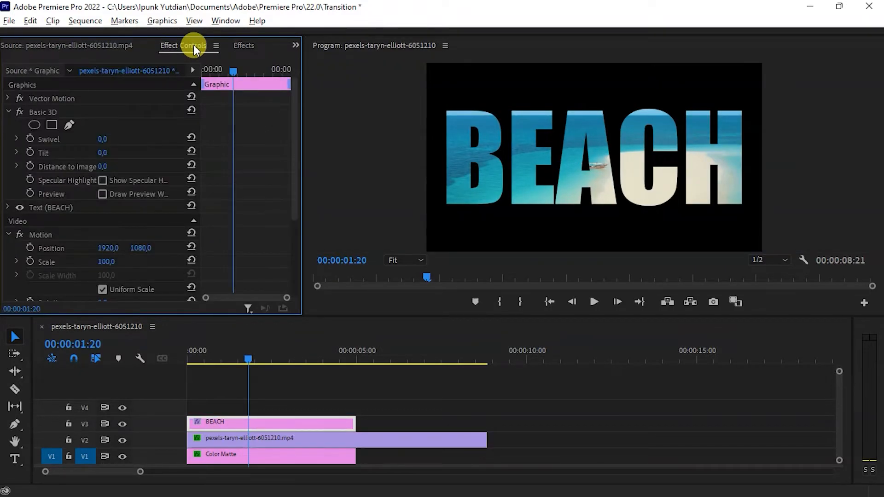
{"action": "left_click", "coordinate": [49, 110]}
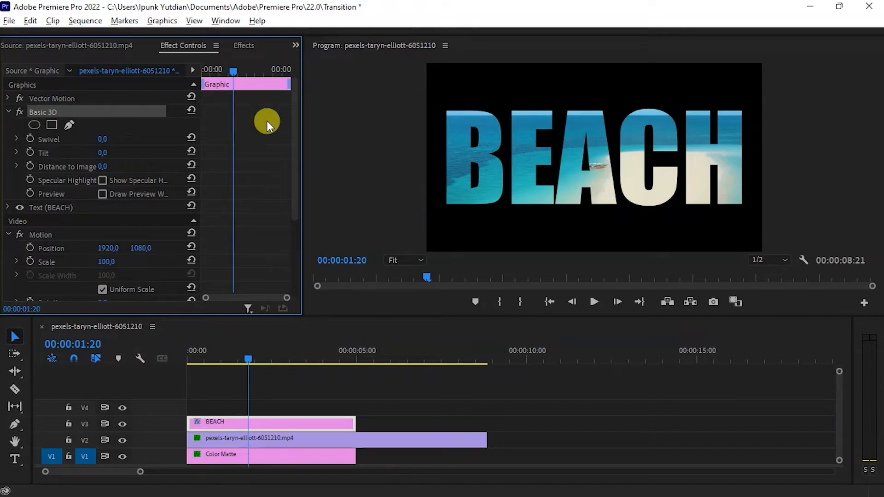
{"action": "left_click_drag", "start_coordinate": [301, 118], "coordinate": [340, 121]}
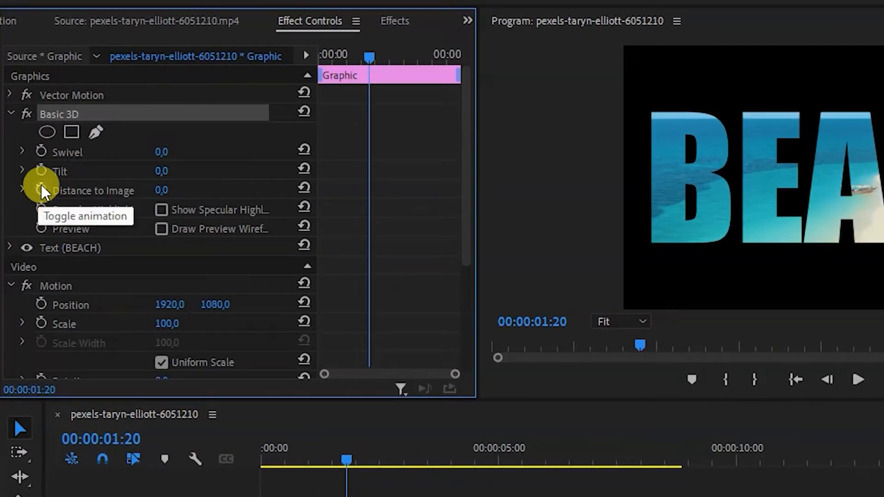
{"action": "left_click", "coordinate": [42, 189]}
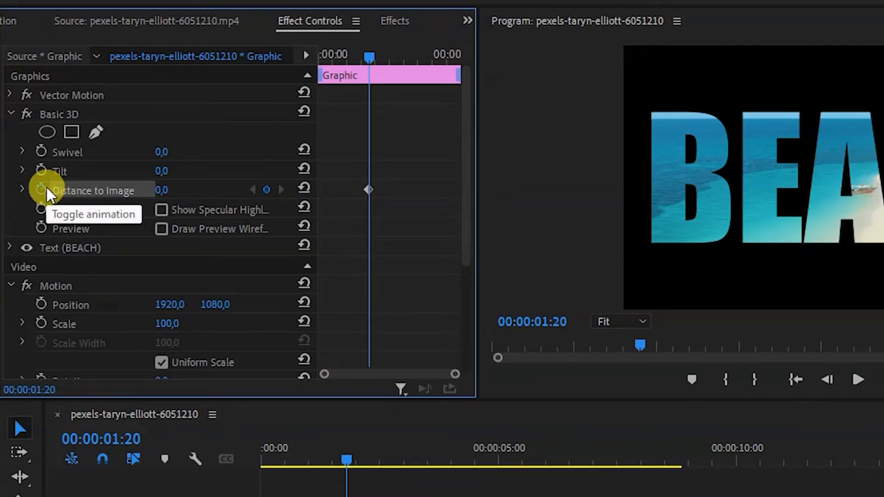
{"action": "left_click", "coordinate": [9, 247]}
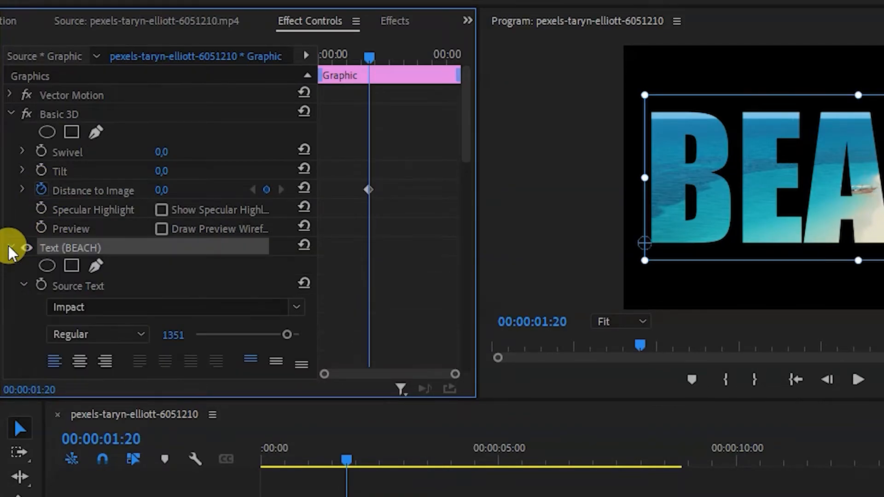
Add a Position keyframe of 174.8, 1613.8 in the BEACH text's Transform properties at 00:00:01:20
{"action": "left_click_drag", "start_coordinate": [465, 137], "coordinate": [470, 186]}
{"action": "left_click_drag", "start_coordinate": [464, 231], "coordinate": [461, 280]}
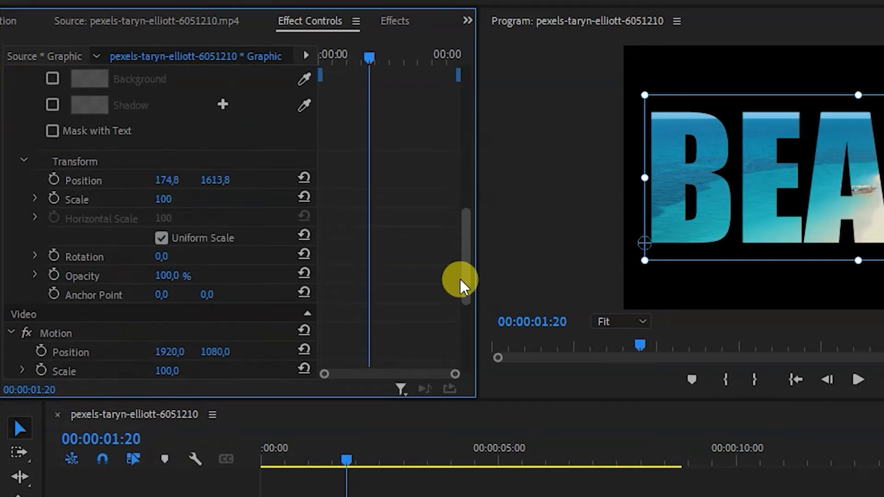
{"action": "left_click", "coordinate": [51, 178]}
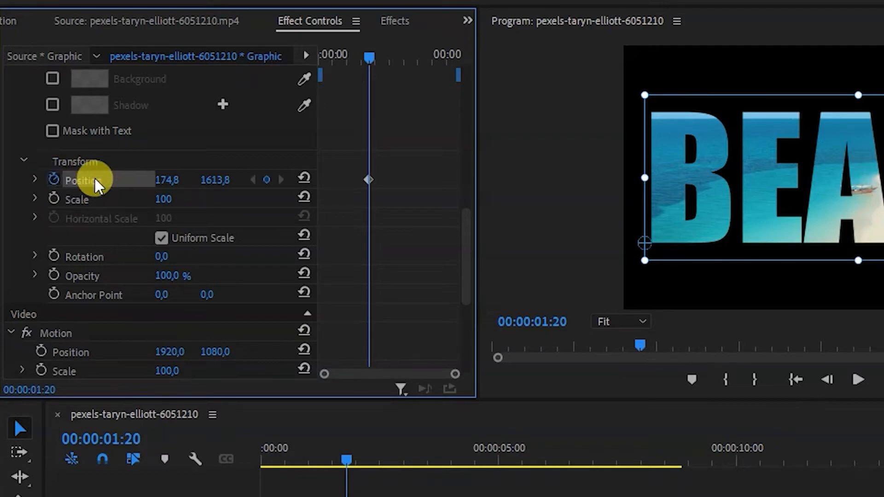
{"action": "left_click", "coordinate": [464, 230]}
{"action": "left_click_drag", "start_coordinate": [464, 230], "coordinate": [467, 79]}
Keyframe the BEACH title's Basic 3D Distance to Image at 100 at the start of the sequence
{"action": "left_click", "coordinate": [399, 460]}
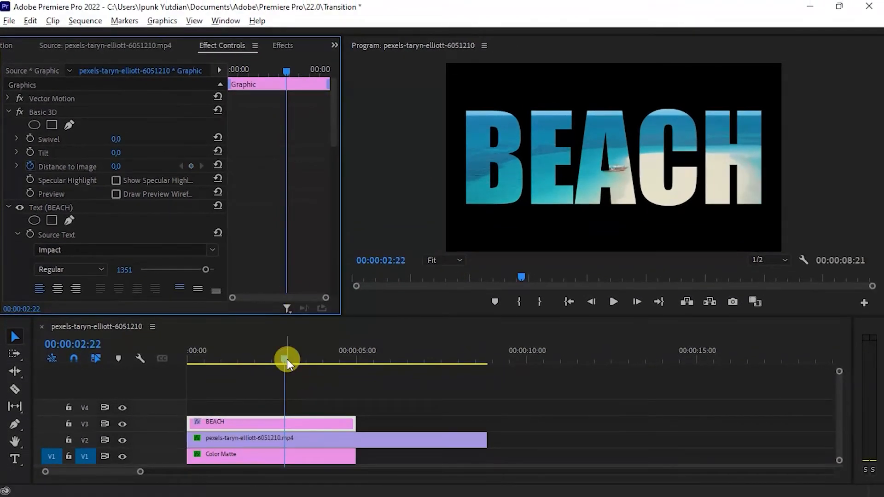
{"action": "left_click_drag", "start_coordinate": [286, 359], "coordinate": [179, 356]}
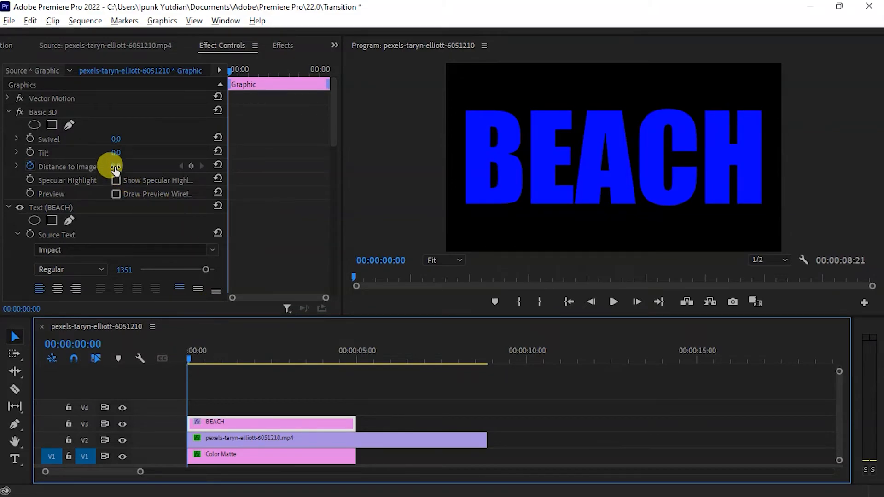
{"action": "mouse_move", "coordinate": [114, 170]}
{"action": "left_mouse_down"}
{"action": "mouse_move", "coordinate": [102, 170]}
{"action": "mouse_move", "coordinate": [165, 170]}
{"action": "mouse_move", "coordinate": [119, 166]}
{"action": "left_mouse_up"}
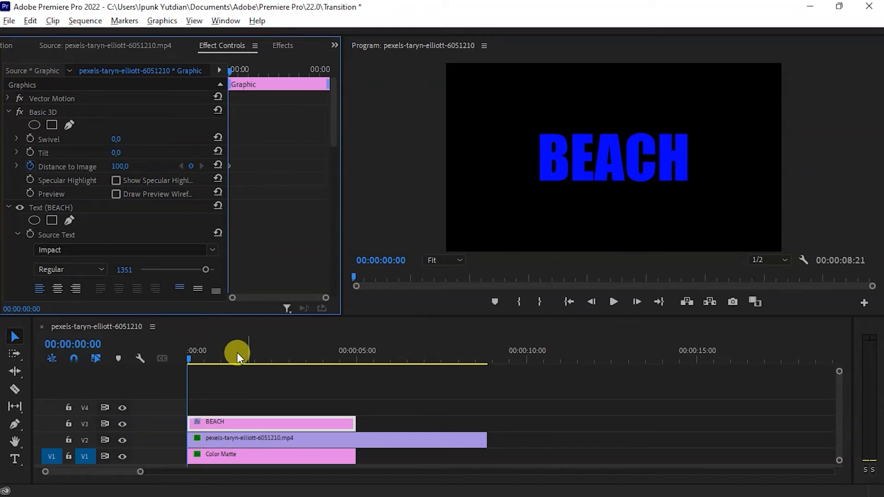
Add a Distance to Image keyframe of -100 on the BEACH title at 00:00:03:00
{"action": "left_click_drag", "start_coordinate": [190, 355], "coordinate": [292, 370]}
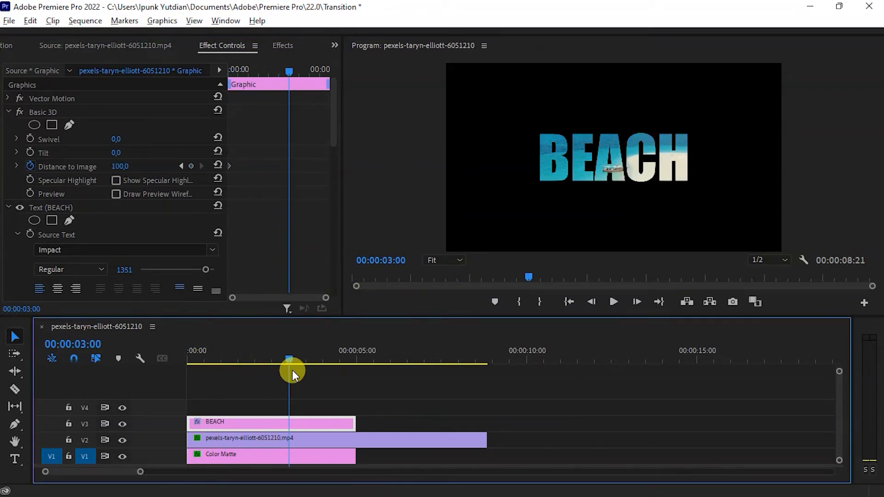
{"action": "left_click", "coordinate": [191, 166]}
{"action": "left_click_drag", "start_coordinate": [122, 168], "coordinate": [31, 168]}
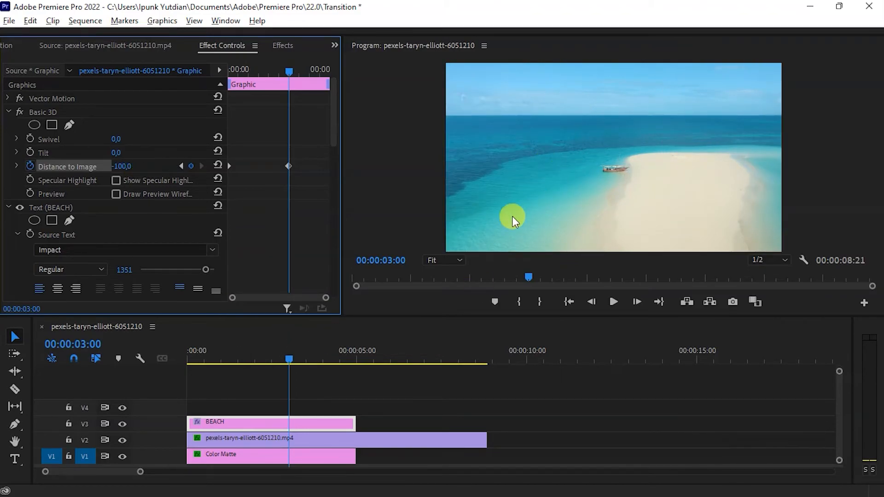
Play the sequence from the start to preview the BEACH title's Basic 3D zoom into the beach video
{"action": "left_click_drag", "start_coordinate": [290, 355], "coordinate": [187, 360]}
{"action": "key", "text": "space"}
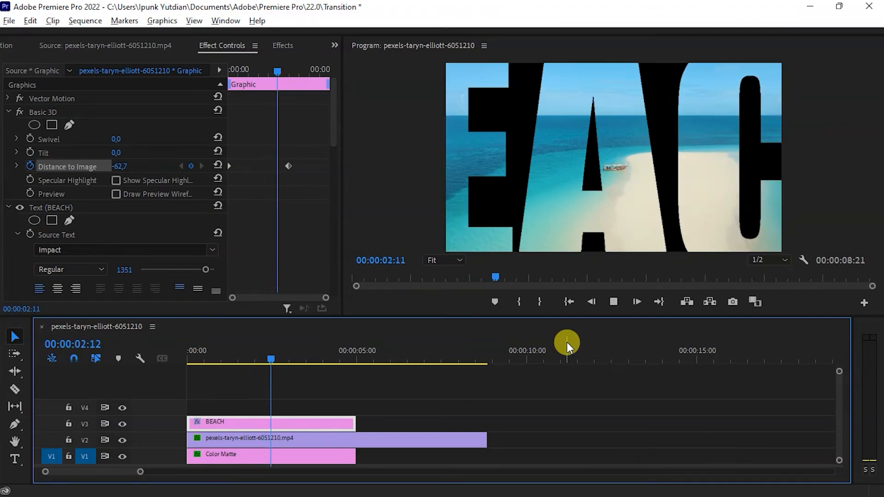
{"action": "key", "text": "space"}
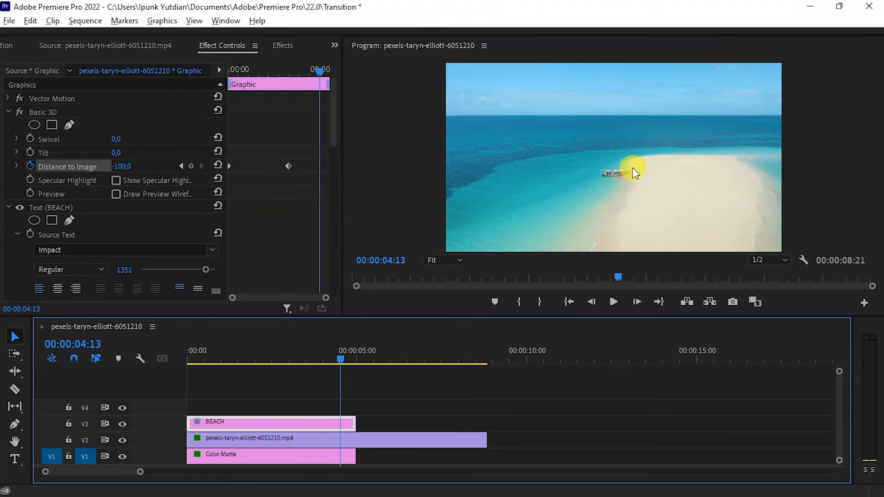